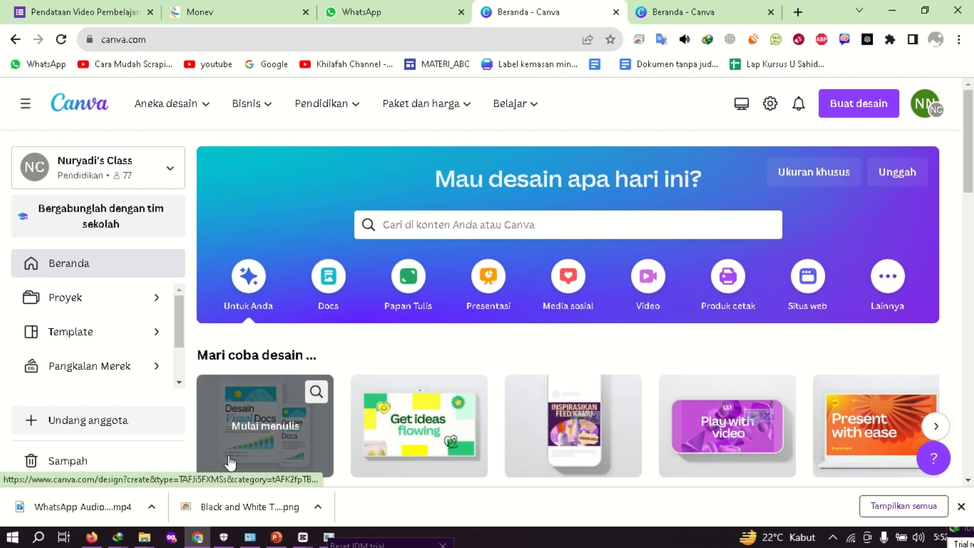
# - Create a new blank Docs document from the suggested designs on the home page
pyautogui.scroll(-1, 235, 433)
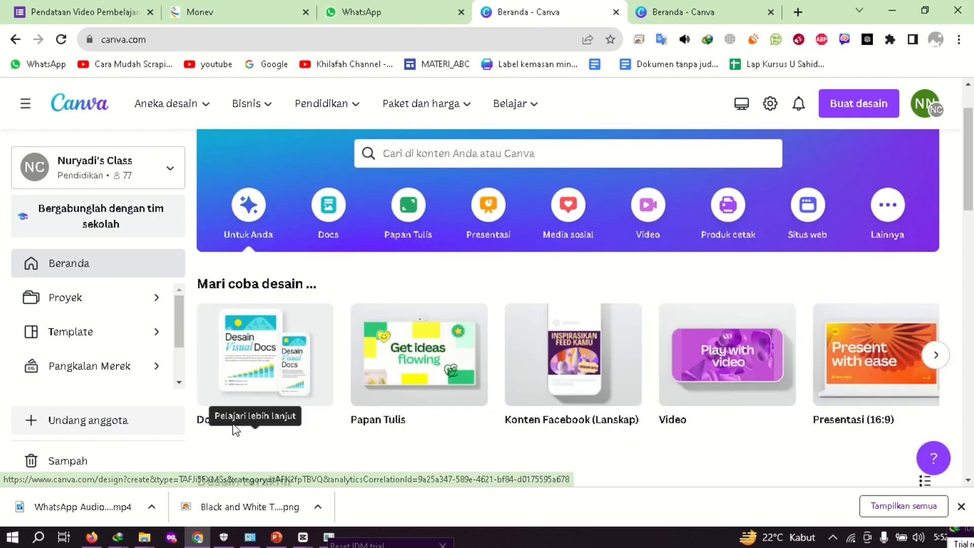
pyautogui.click(228, 371)
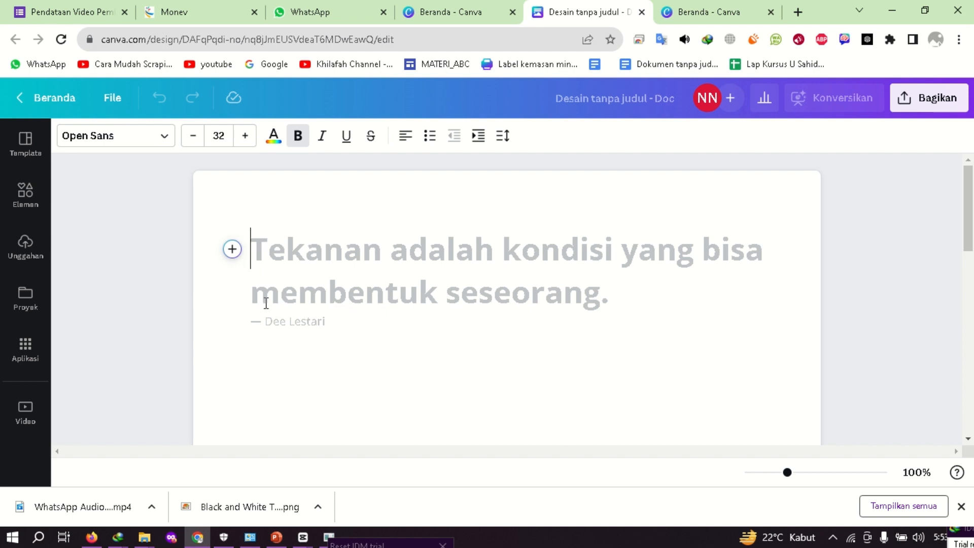
# - Enter "Design Grafis" in the search of the document's quick-insert list, and cut that text to the clipboard
pyautogui.click(232, 250)
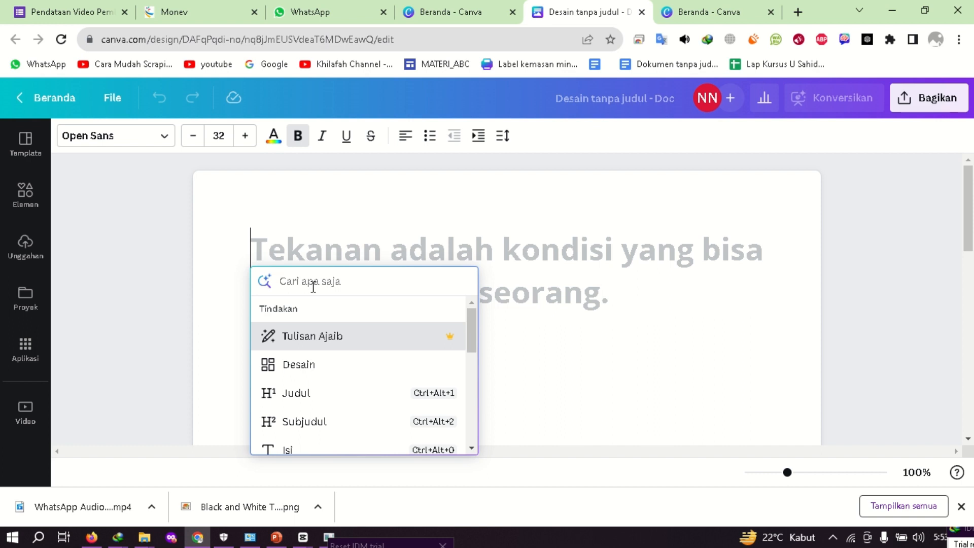
pyautogui.write('d')
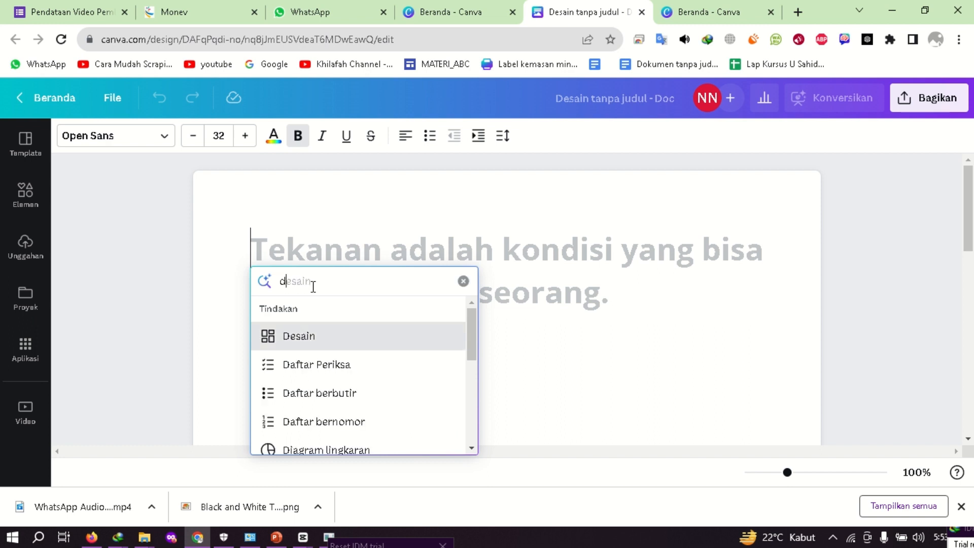
pyautogui.press('BackSpace')
pyautogui.write('Desi')
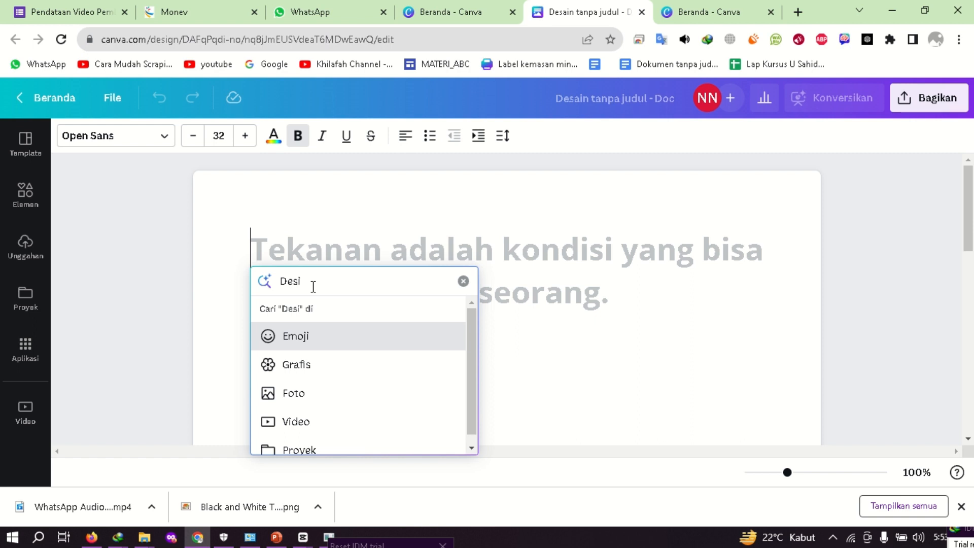
pyautogui.write('gn Graf')
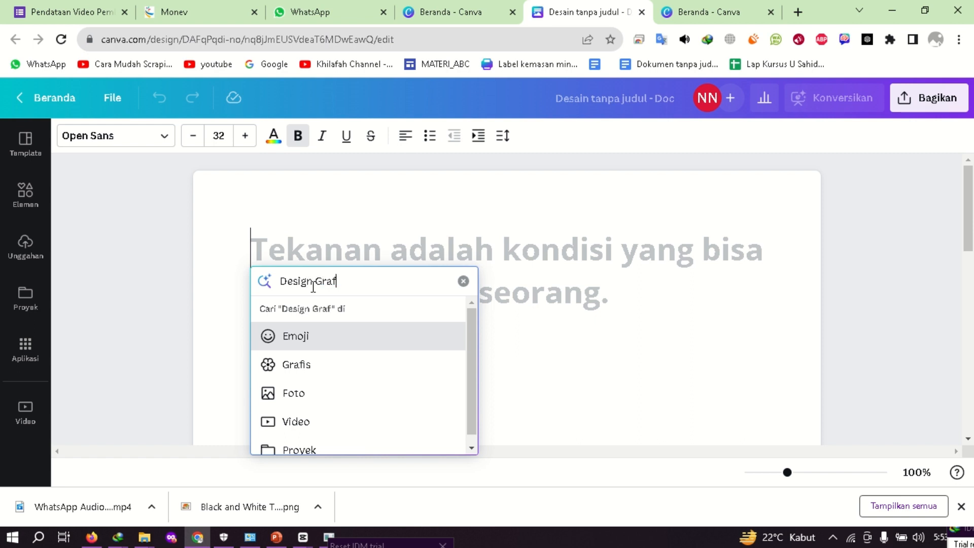
pyautogui.write('is')
pyautogui.moveTo(374, 285); pyautogui.dragTo(262, 287)
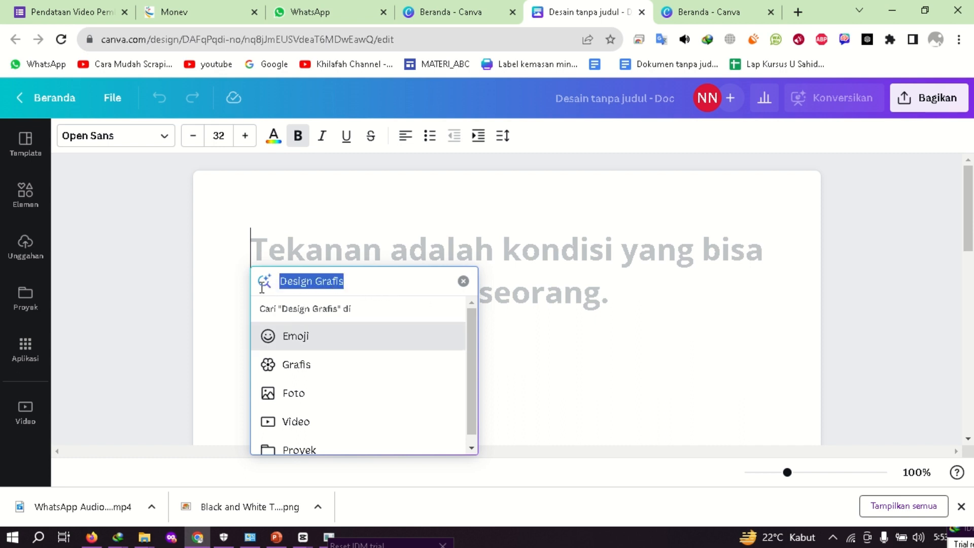
pyautogui.rightClick(317, 282)
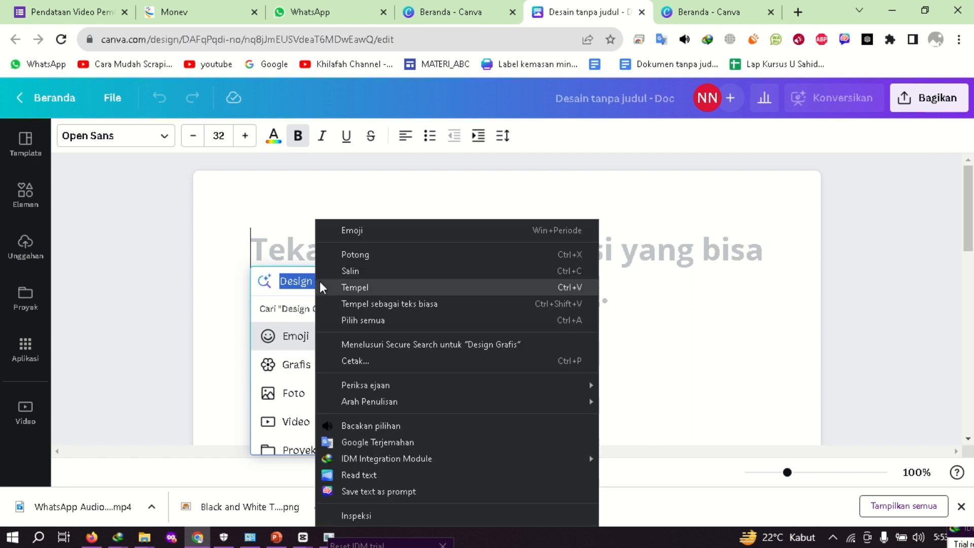
pyautogui.click(359, 254)
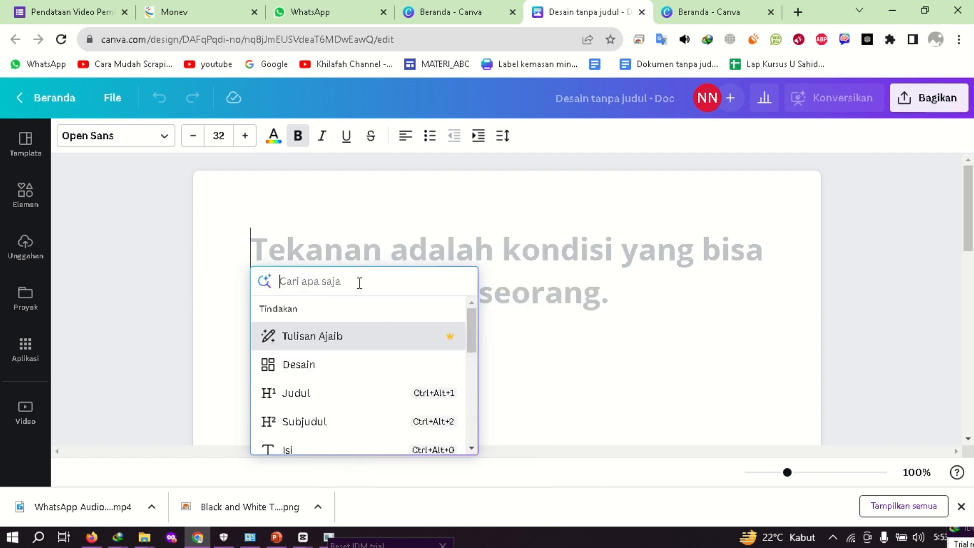
# - Generate text at the start of the document with Tulisan Ajaib, using the cut text "Design Grafis" as the prompt
pyautogui.click(304, 337)
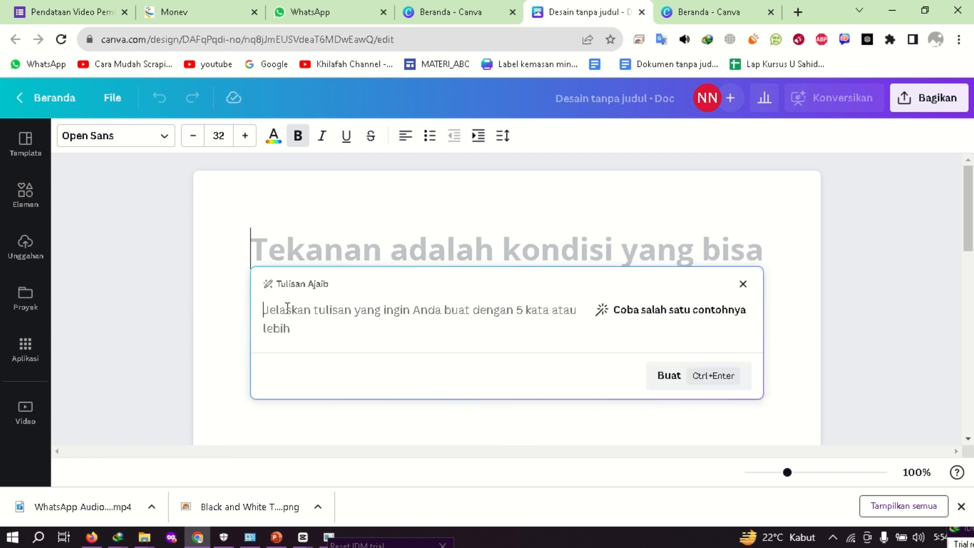
pyautogui.rightClick(273, 314)
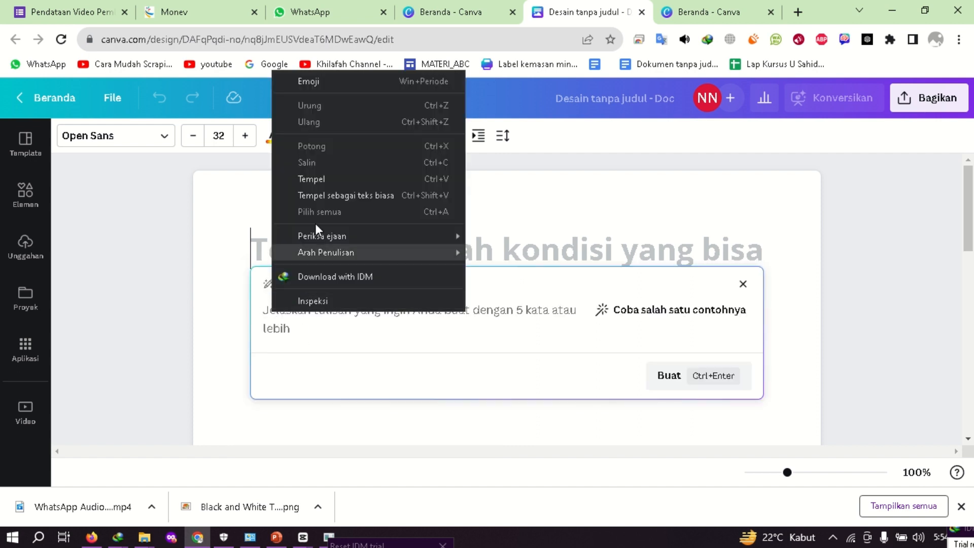
pyautogui.click(318, 180)
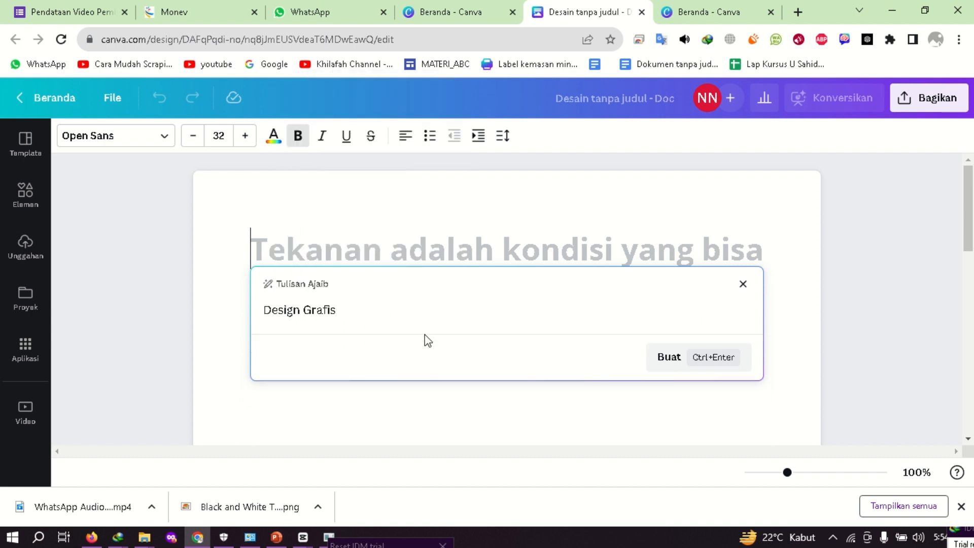
pyautogui.click(668, 357)
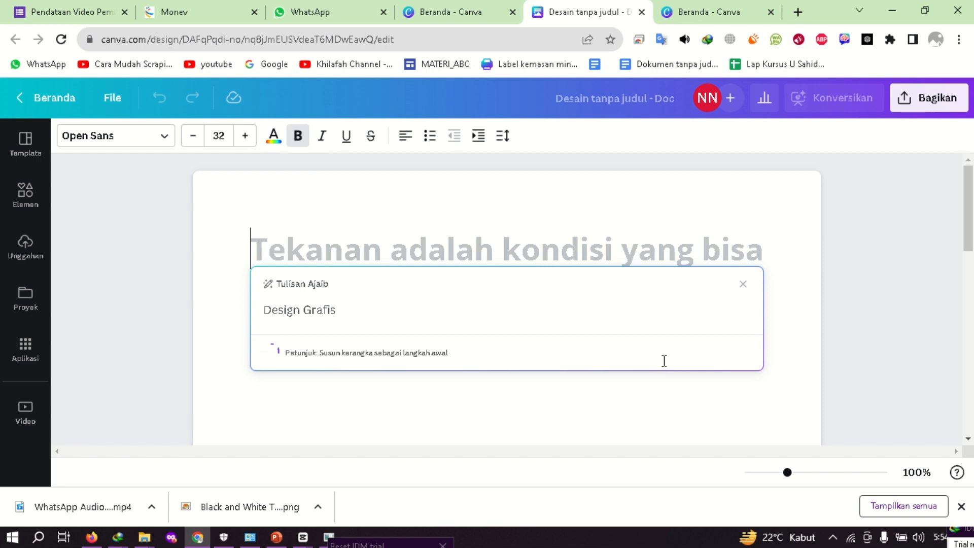
# - Read through the generated Design Grafis text from the heading to the closing paragraph
pyautogui.scroll(2, 534, 330)
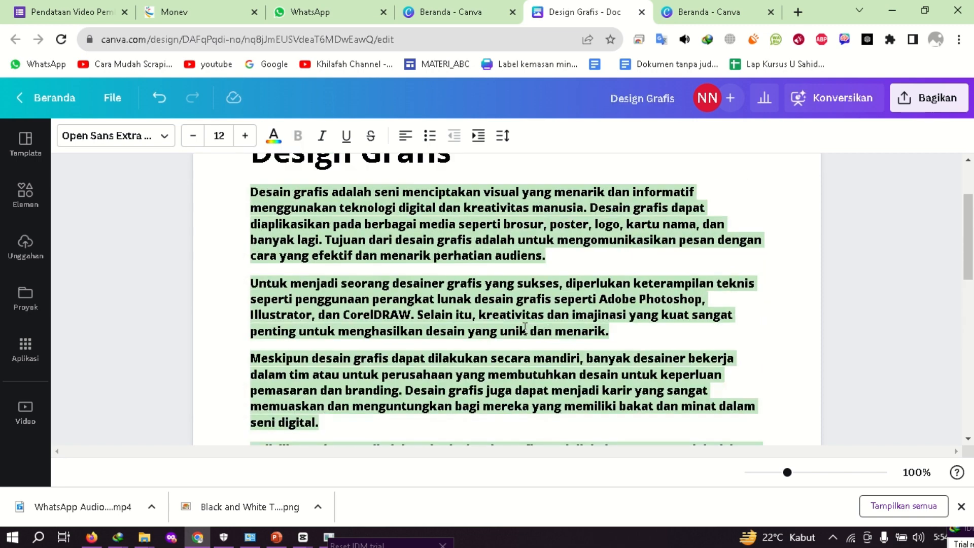
pyautogui.scroll(2, 544, 348)
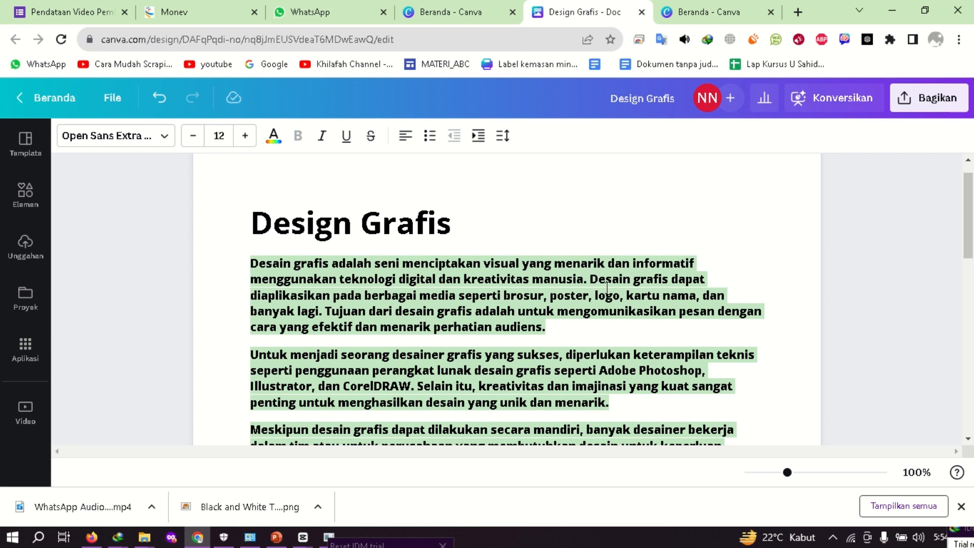
pyautogui.scroll(-3, 572, 334)
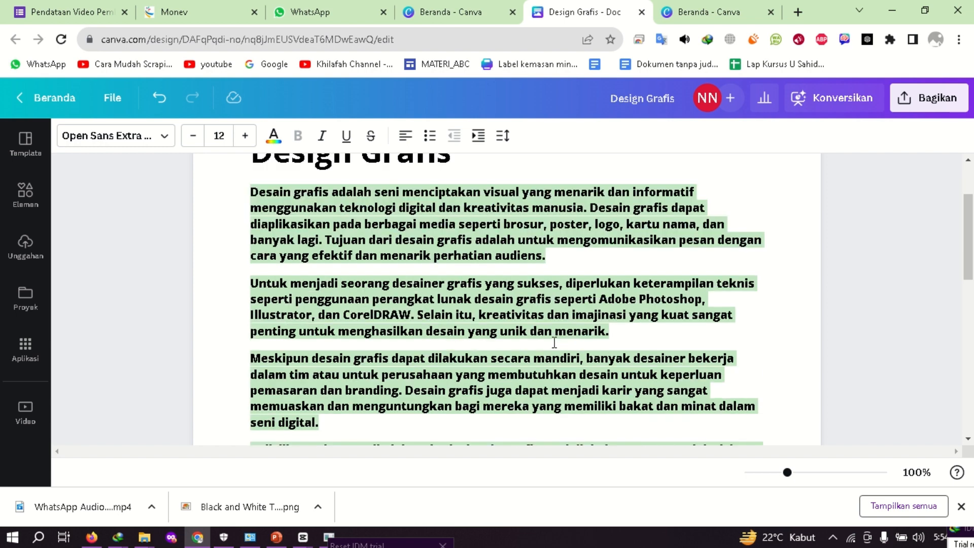
pyautogui.scroll(-2, 548, 340)
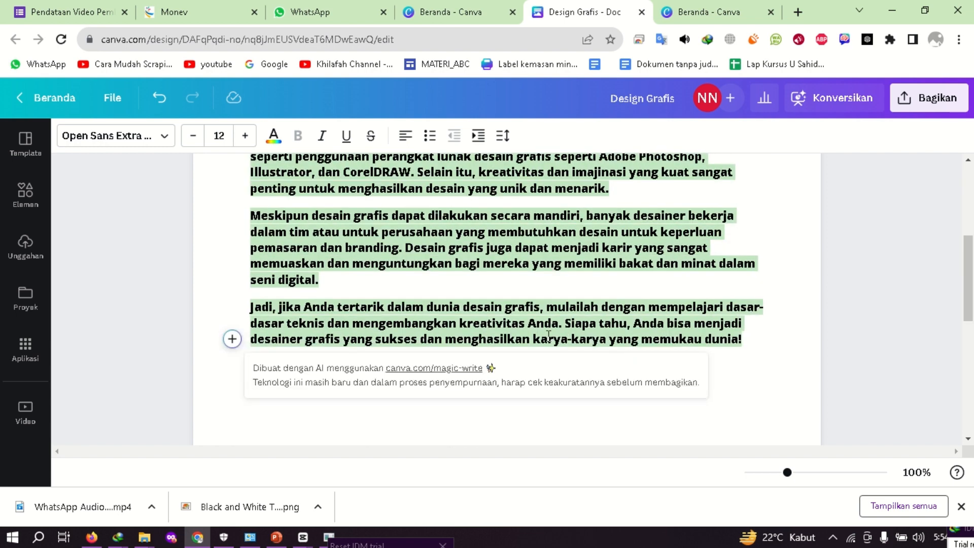
pyautogui.scroll(-2, 548, 335)
pyautogui.scroll(8, 517, 337)
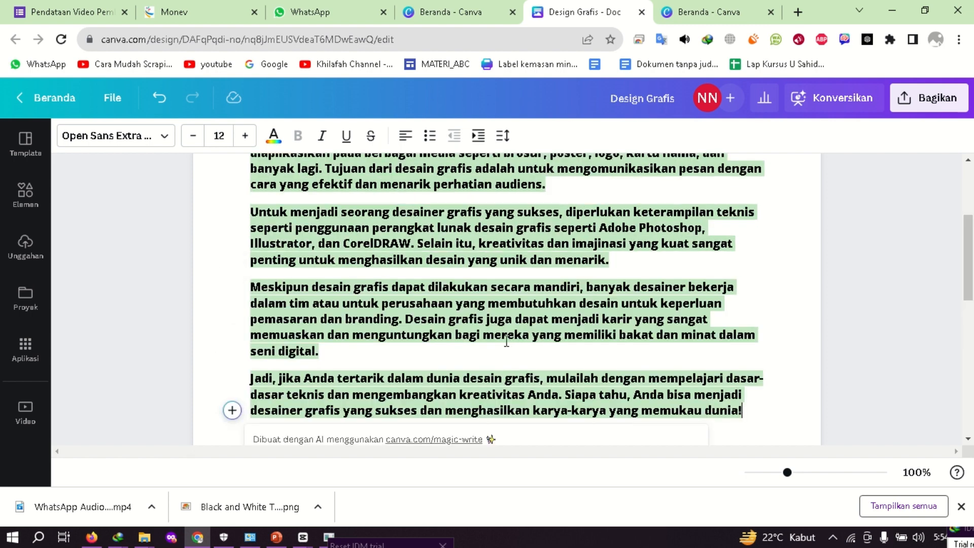
pyautogui.scroll(-8, 491, 346)
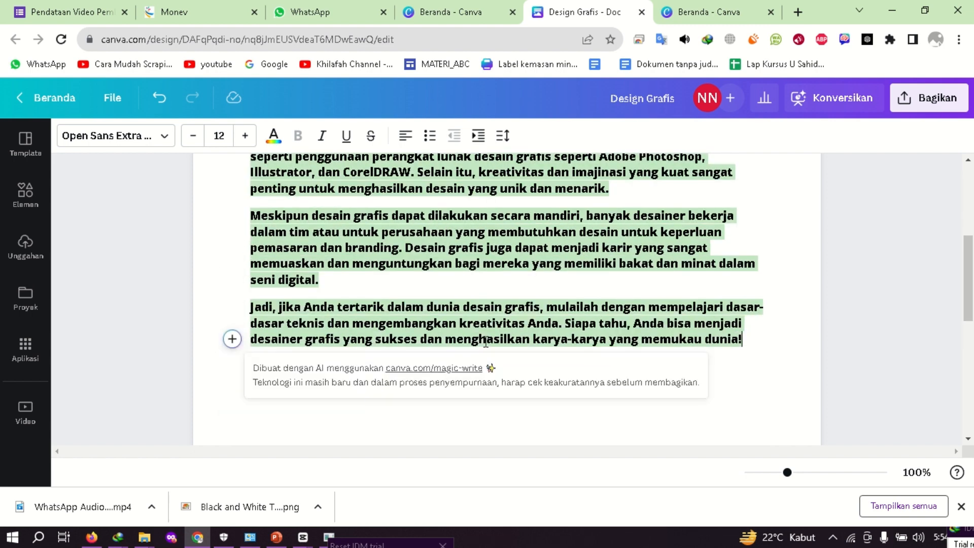
pyautogui.scroll(-2, 485, 342)
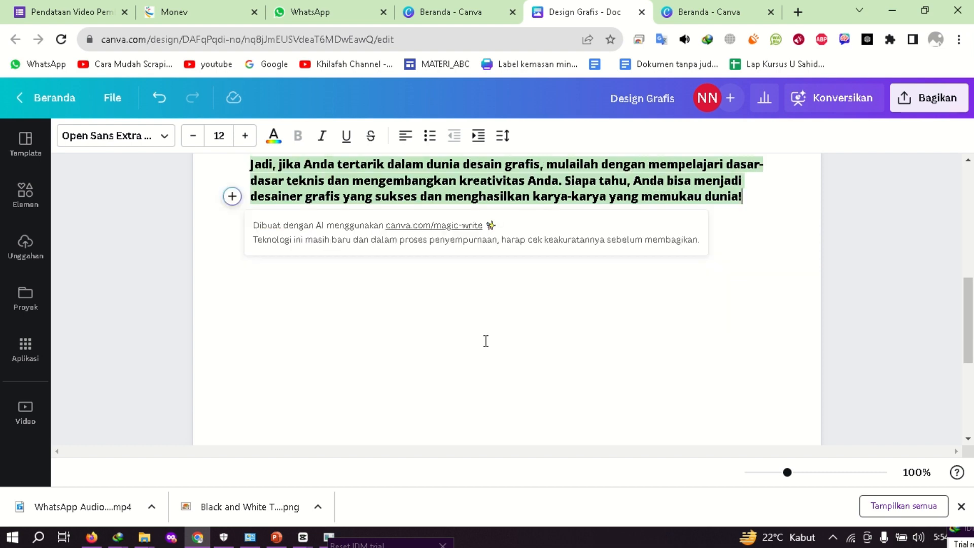
pyautogui.scroll(8, 485, 341)
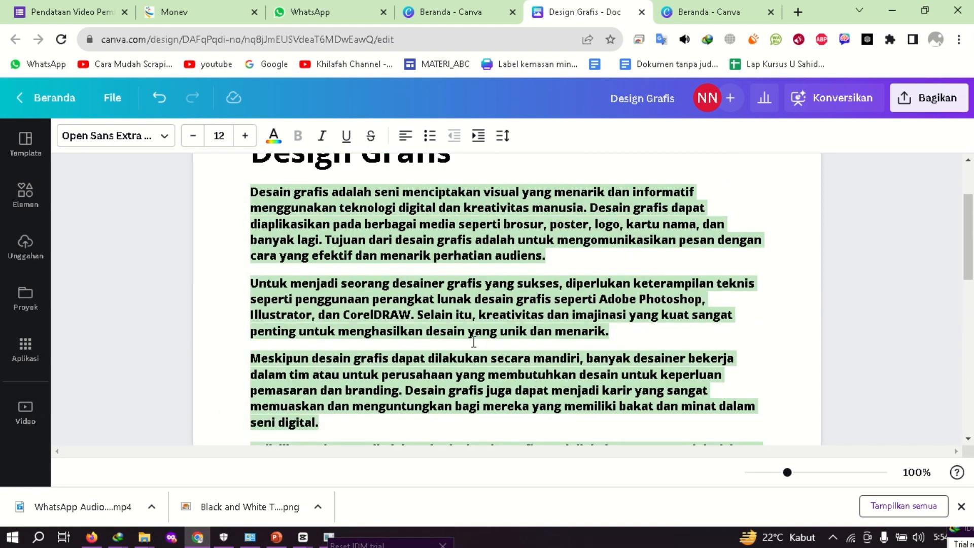
pyautogui.scroll(-4, 473, 341)
pyautogui.scroll(6, 472, 341)
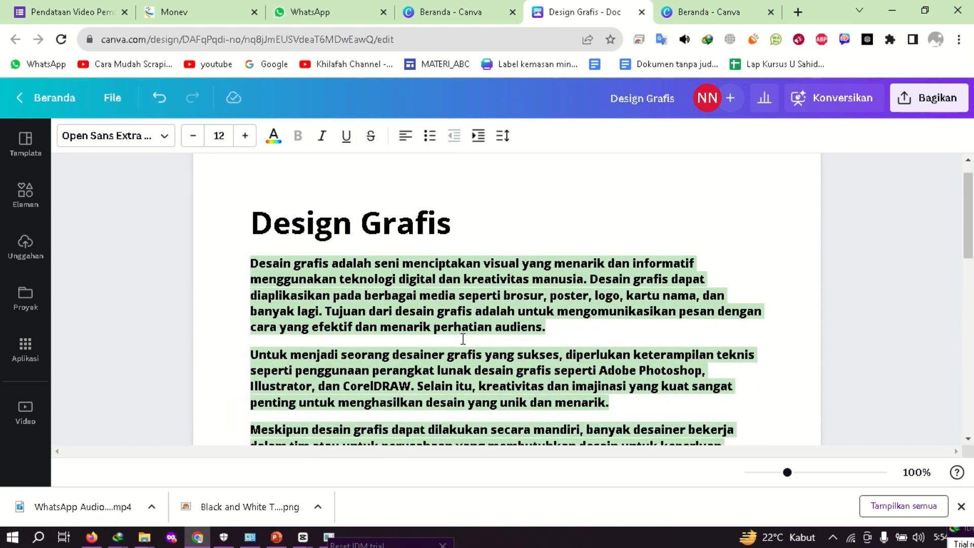
pyautogui.scroll(-6, 462, 338)
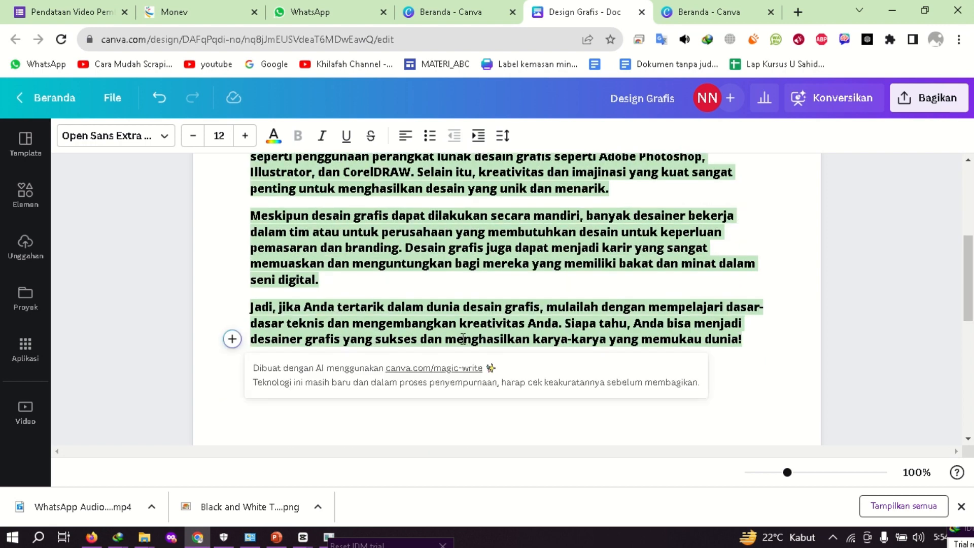
# - Generate a further section below the last paragraph with Tulisan Ajaib, using the prompt "Dasar-dasar Design Grafis"
pyautogui.click(233, 340)
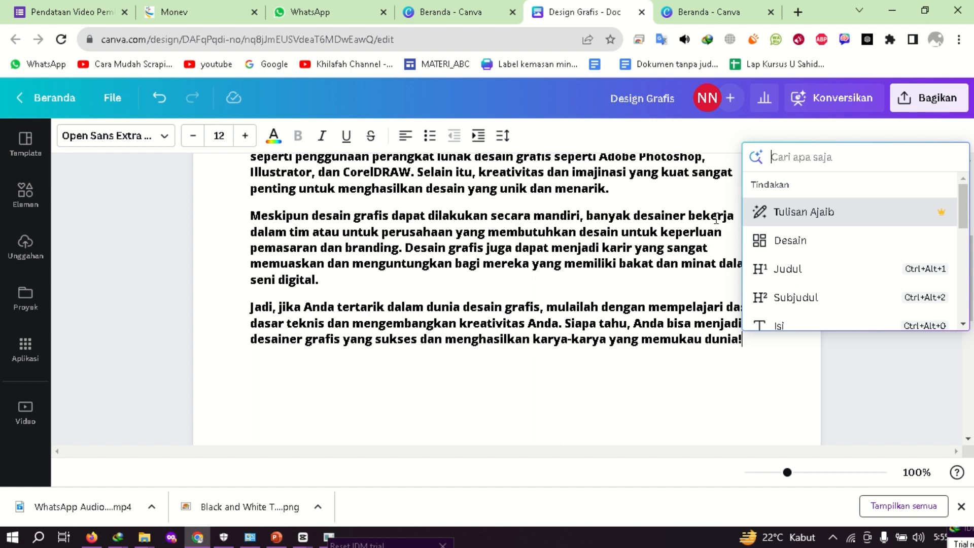
pyautogui.click(771, 213)
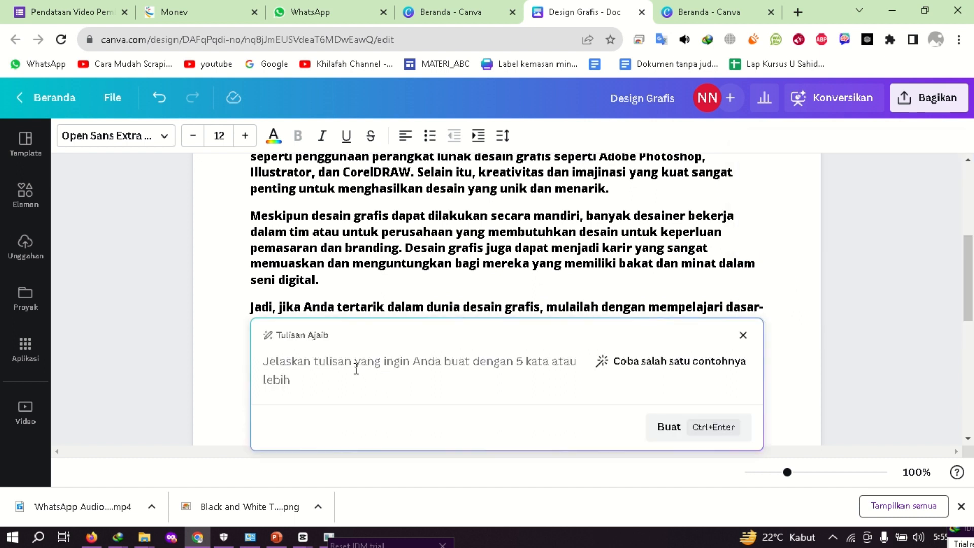
pyautogui.write('D')
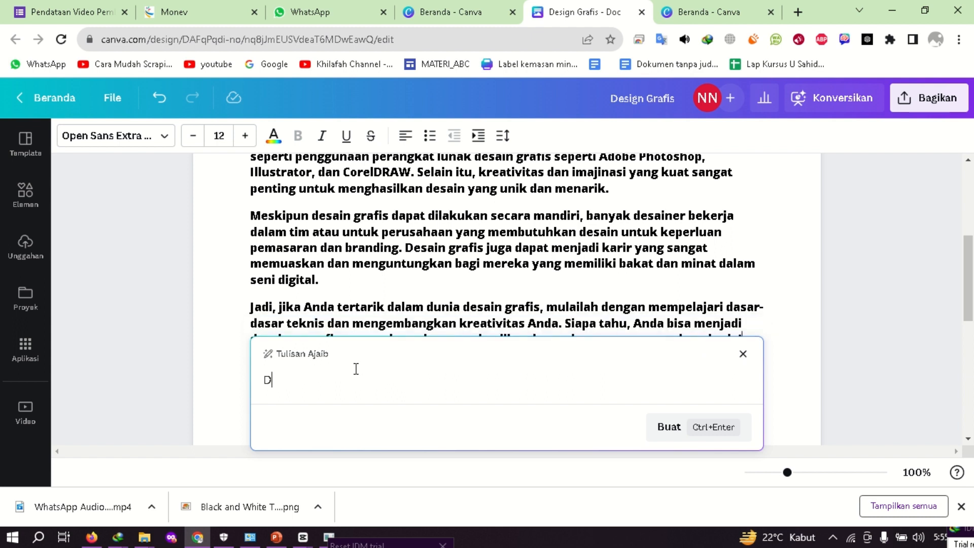
pyautogui.write('asar-dasar Design Grafis')
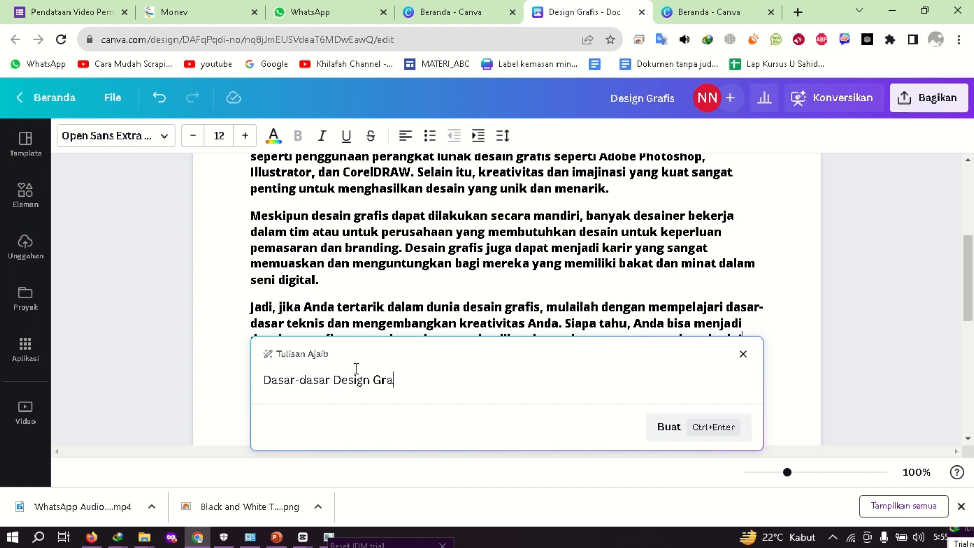
pyautogui.click(670, 426)
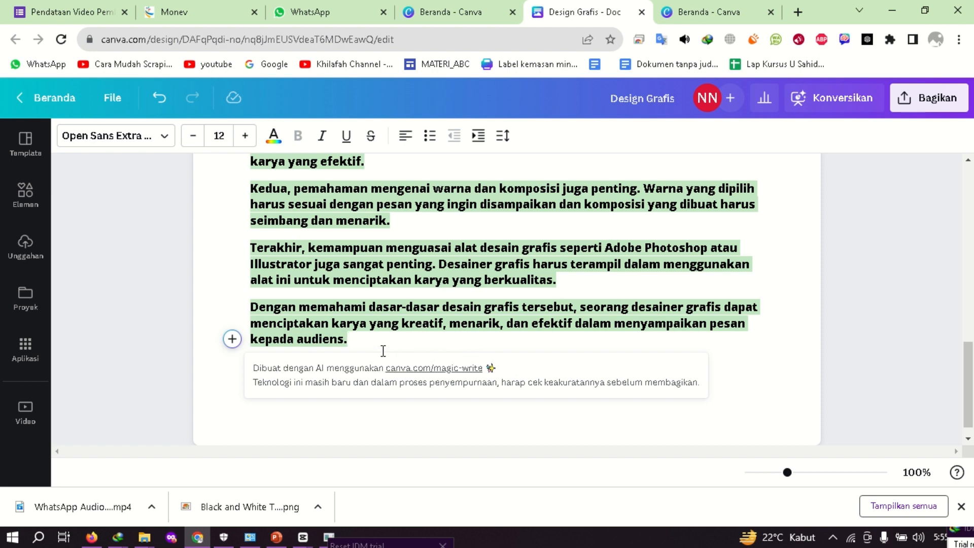
# - Generate a section below the last paragraph with Tulisan Ajaib, using the prompt "Apakah saya bisa menadi seorang yang berprofesi di Design Grafiis?"
pyautogui.scroll(5, 395, 352)
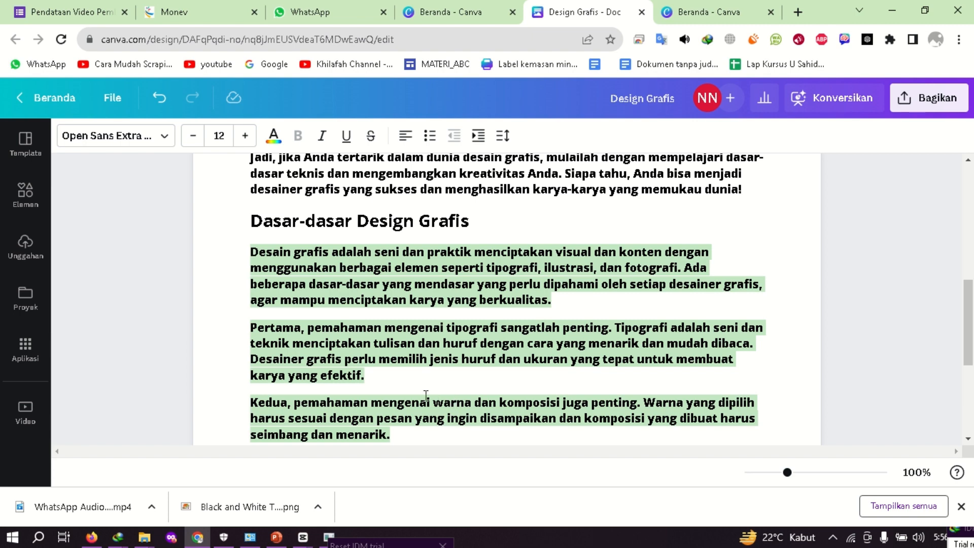
pyautogui.scroll(-4, 421, 392)
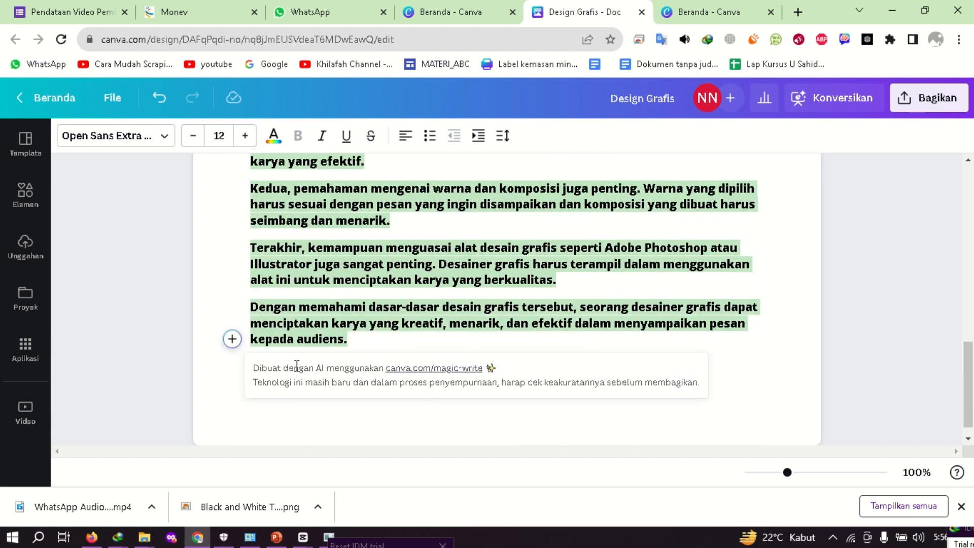
pyautogui.click(233, 341)
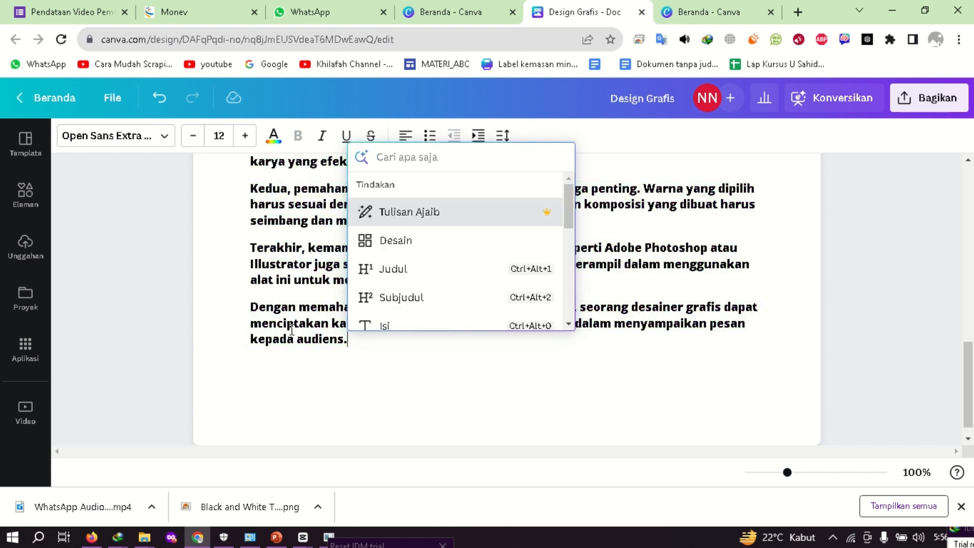
pyautogui.click(391, 213)
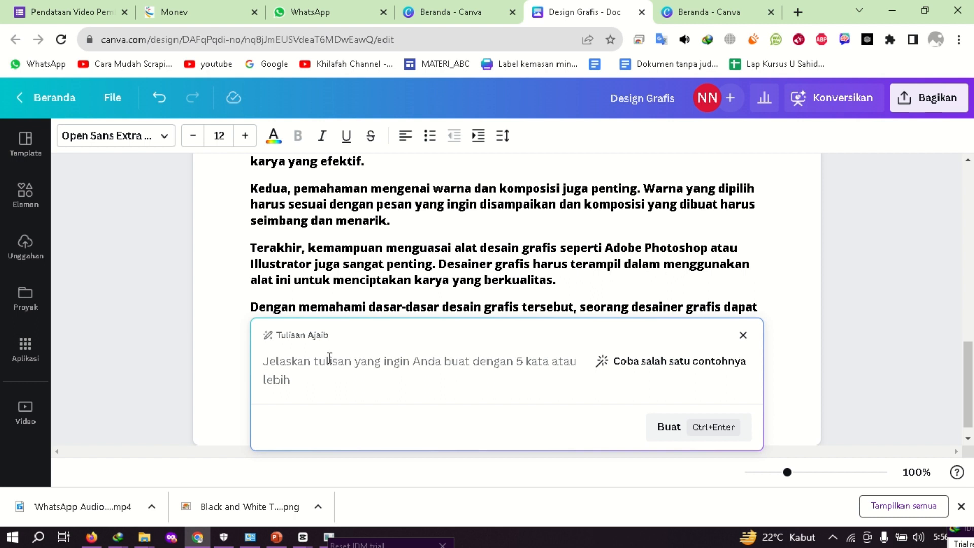
pyautogui.write('Apakah sa')
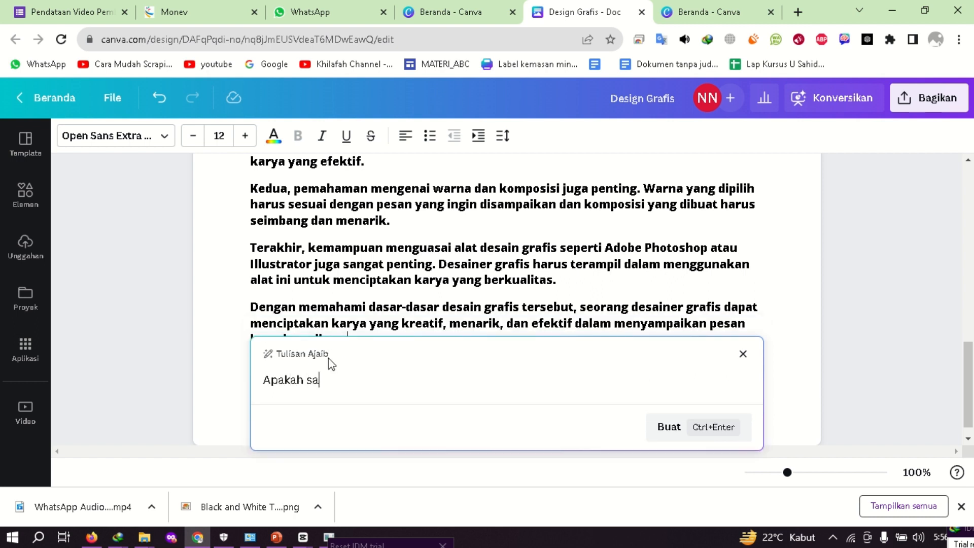
pyautogui.write('ya bisa menadi seorang ')
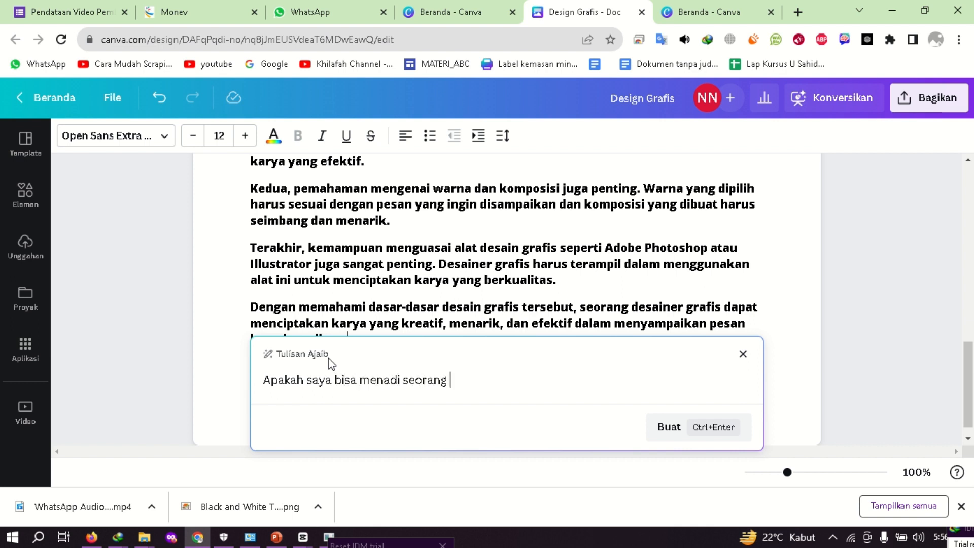
pyautogui.write('d')
pyautogui.press('BackSpace')
pyautogui.write('yang berprofesi ')
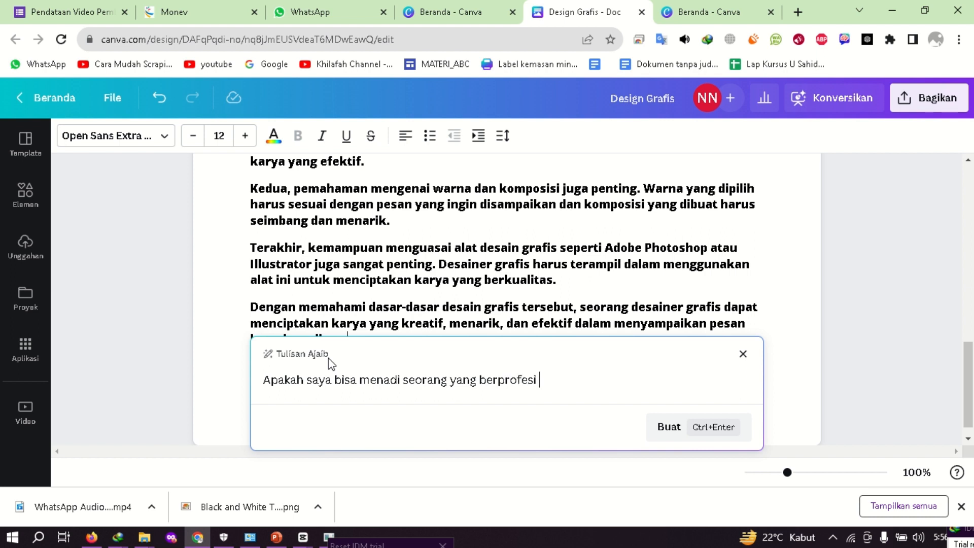
pyautogui.write('di Design Graf')
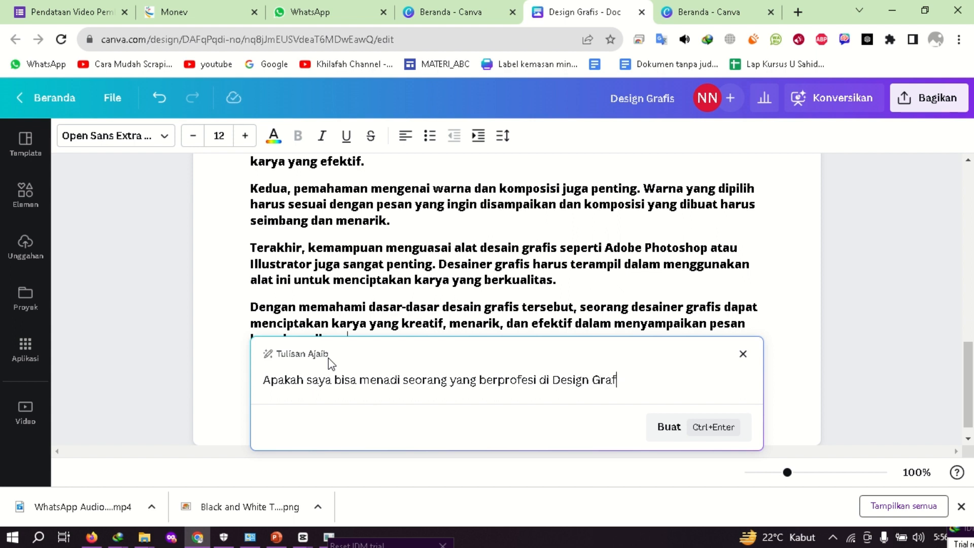
pyautogui.write('iis?')
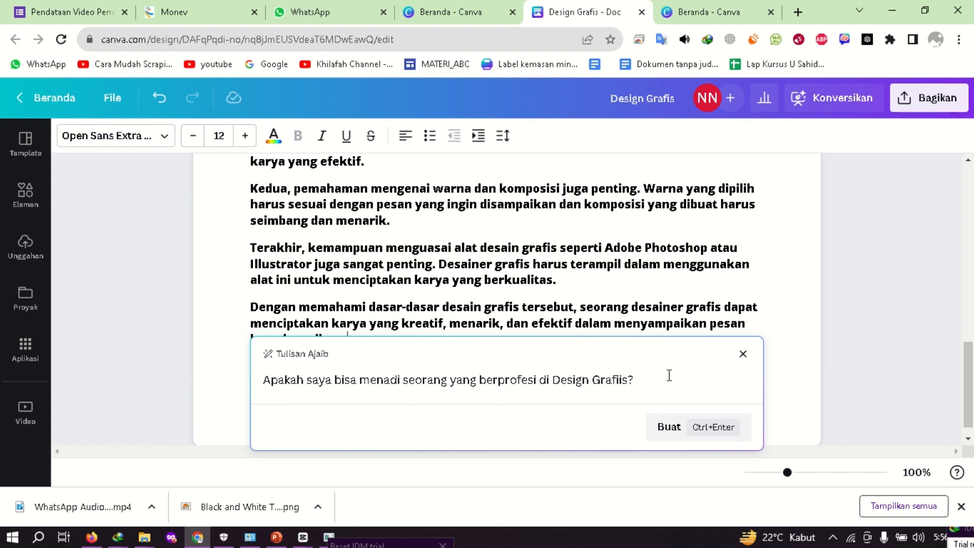
pyautogui.click(671, 435)
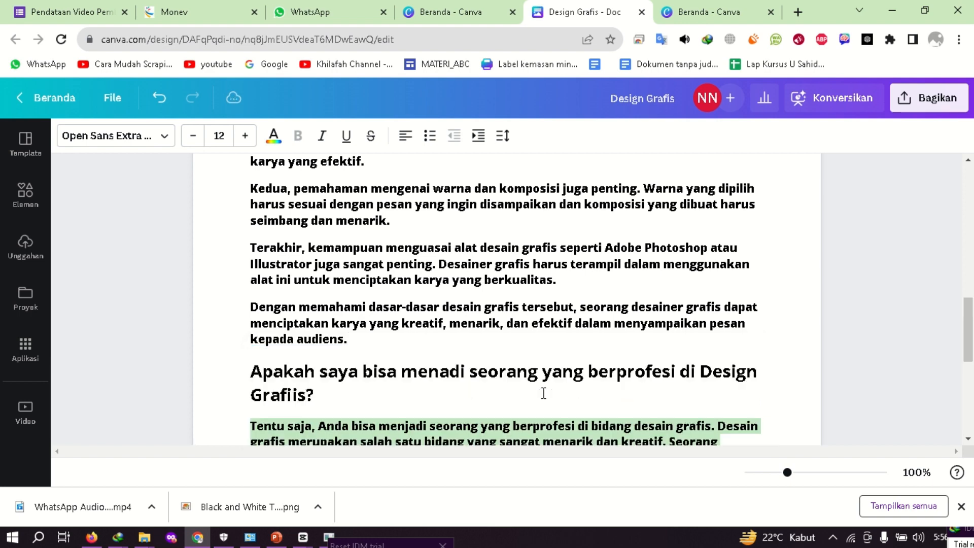
pyautogui.scroll(2, 538, 345)
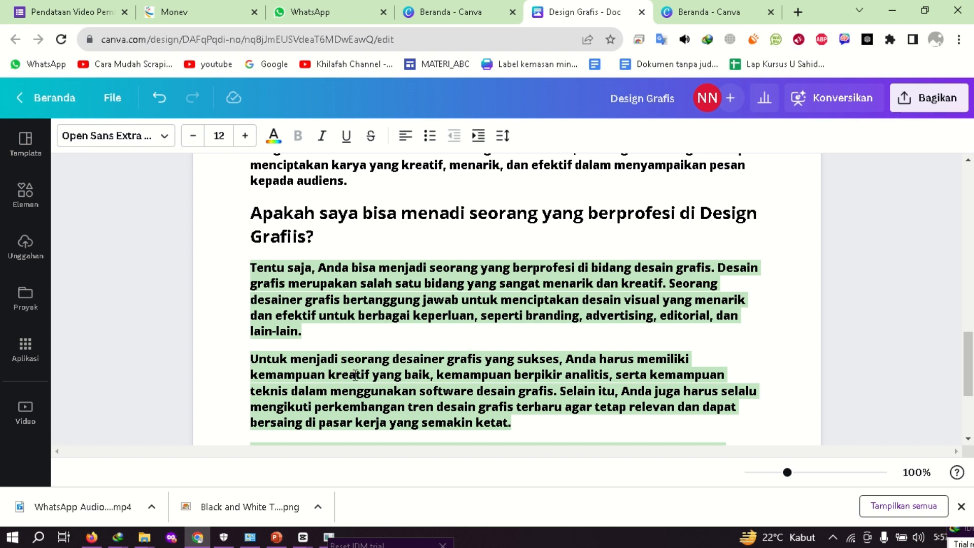
pyautogui.scroll(-3, 348, 386)
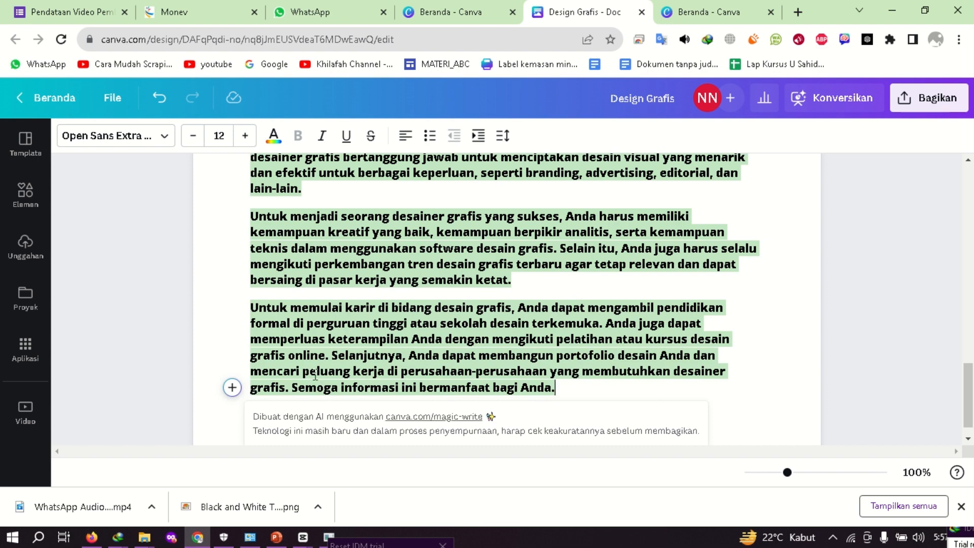
pyautogui.click(233, 388)
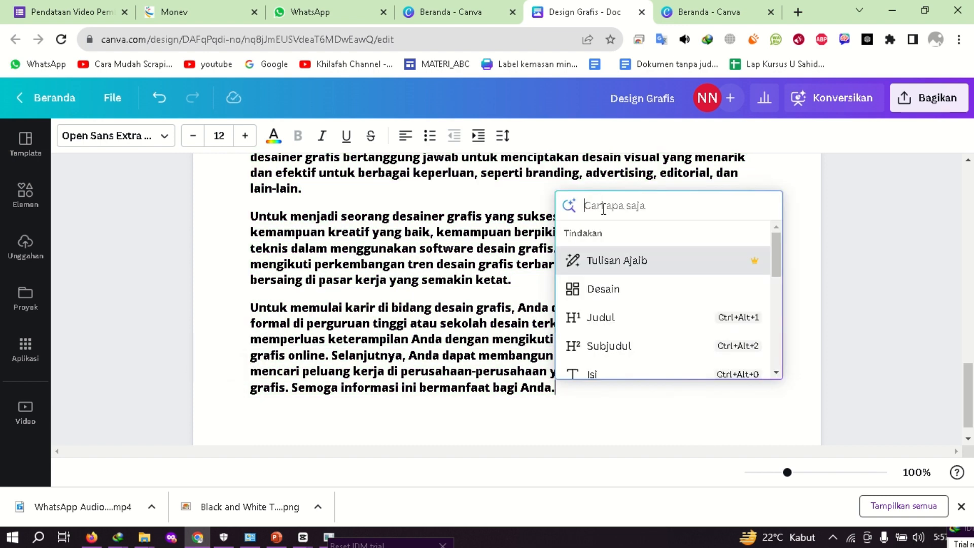
pyautogui.write('A')
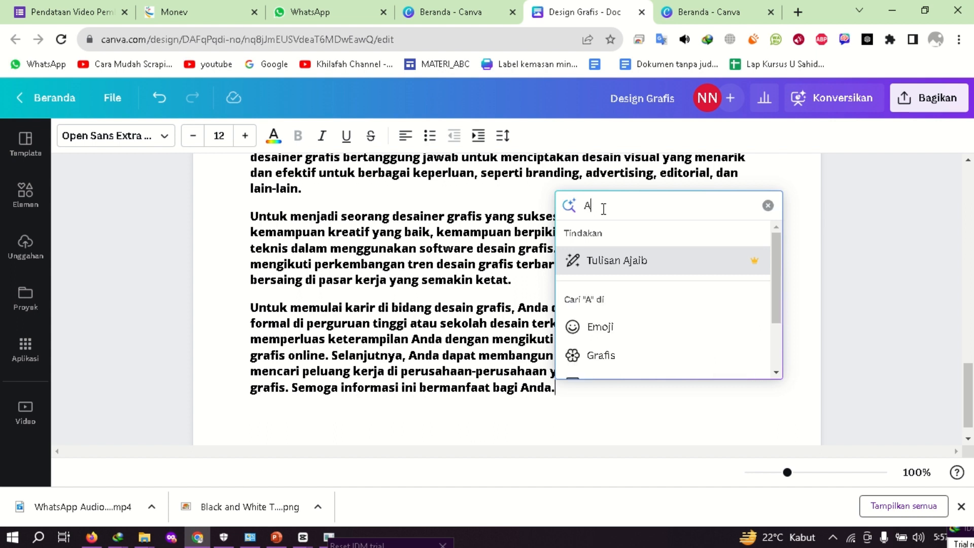
pyautogui.press('BackSpace')
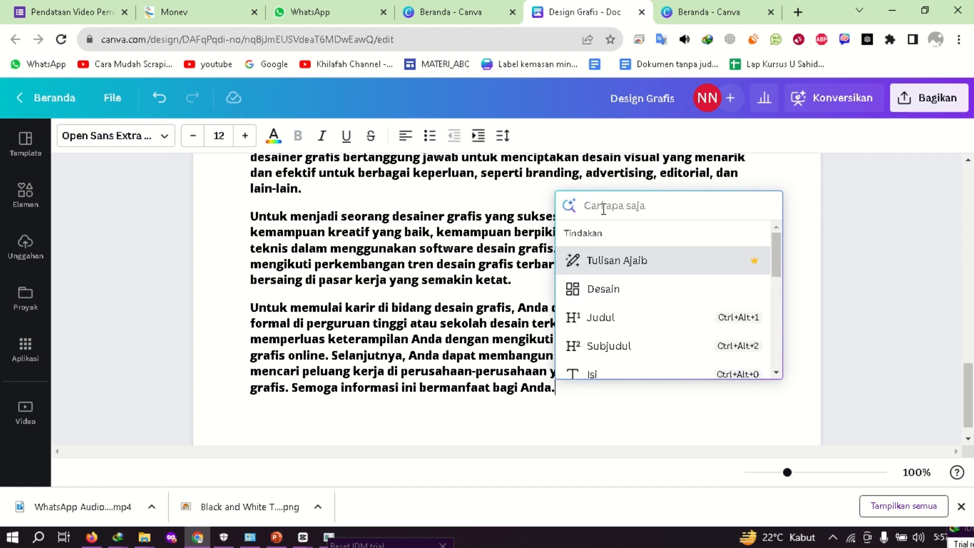
pyautogui.write('i')
pyautogui.press('Escape')
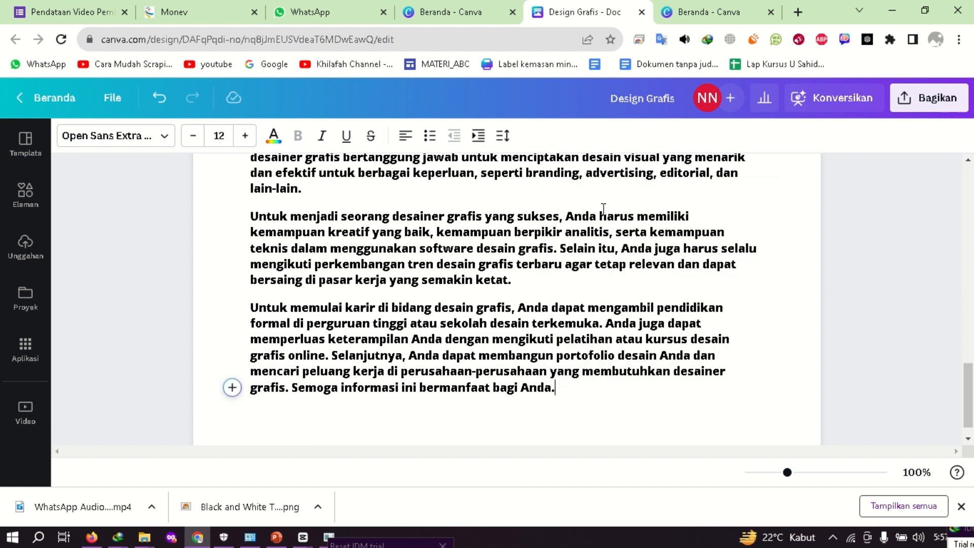
pyautogui.click(233, 390)
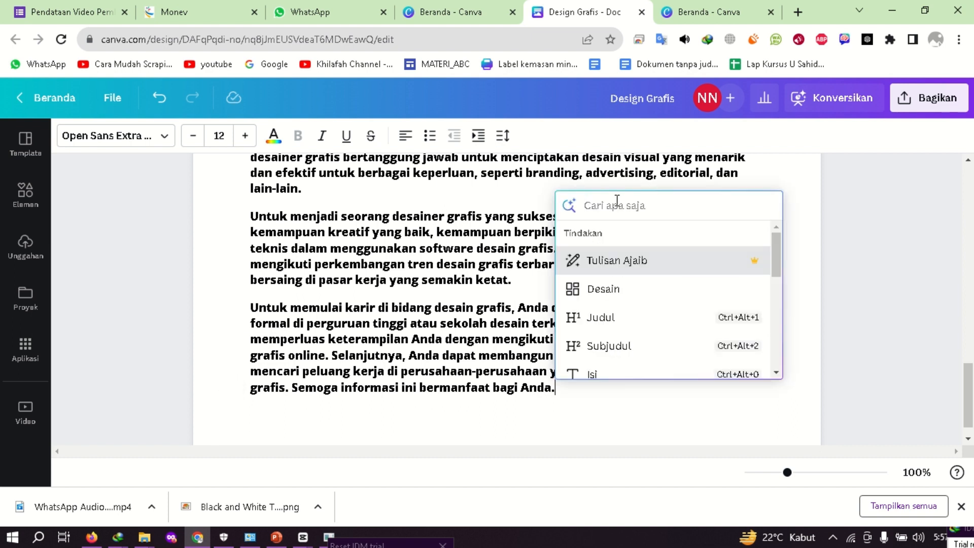
pyautogui.press('Escape')
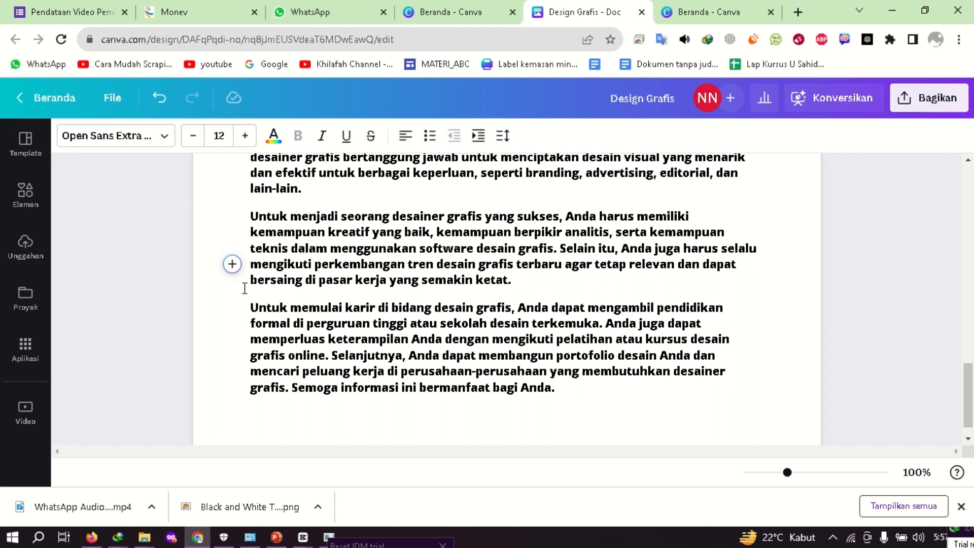
# - Generate a section after the paragraph ending "pasar kerja yang semakin ketat" with Tulisan Ajaib, using the prompt "Apa saja yang dibutuhkan untuk menadi seorang designer grafis"
pyautogui.click(232, 264)
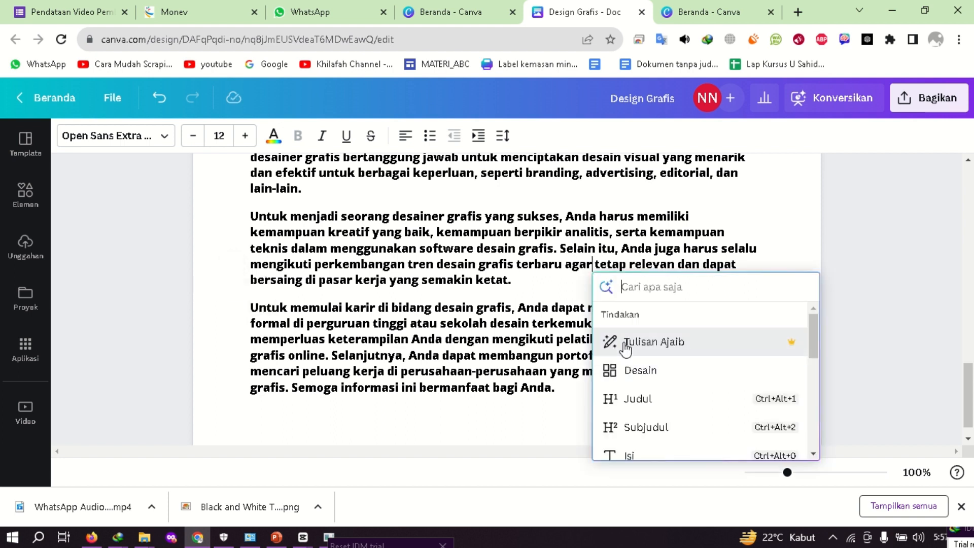
pyautogui.click(626, 344)
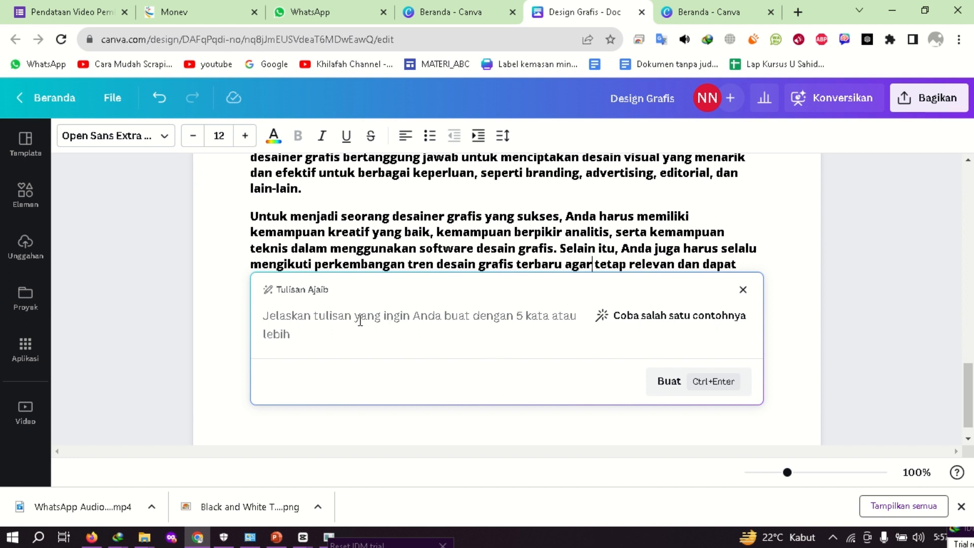
pyautogui.write('Apa')
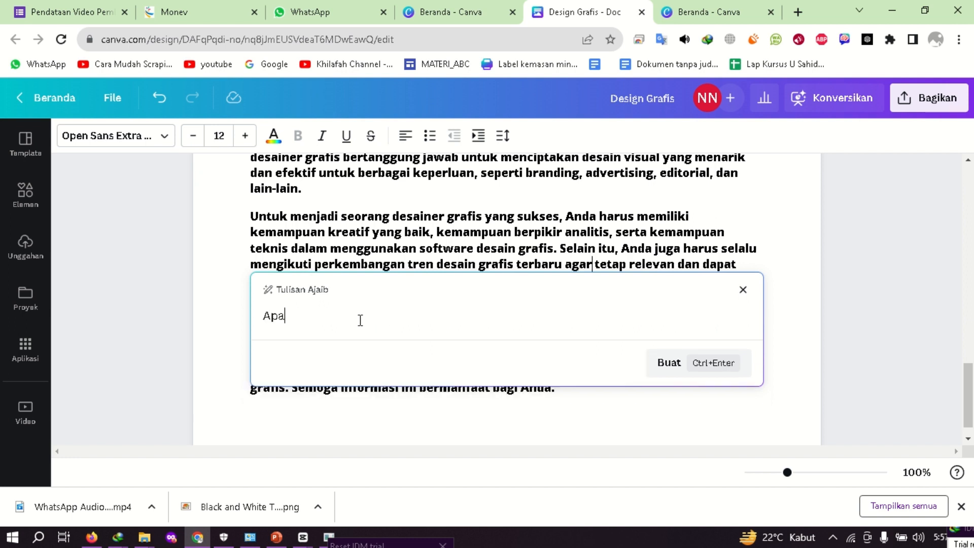
pyautogui.write(' saa ja yang dibutuhkan')
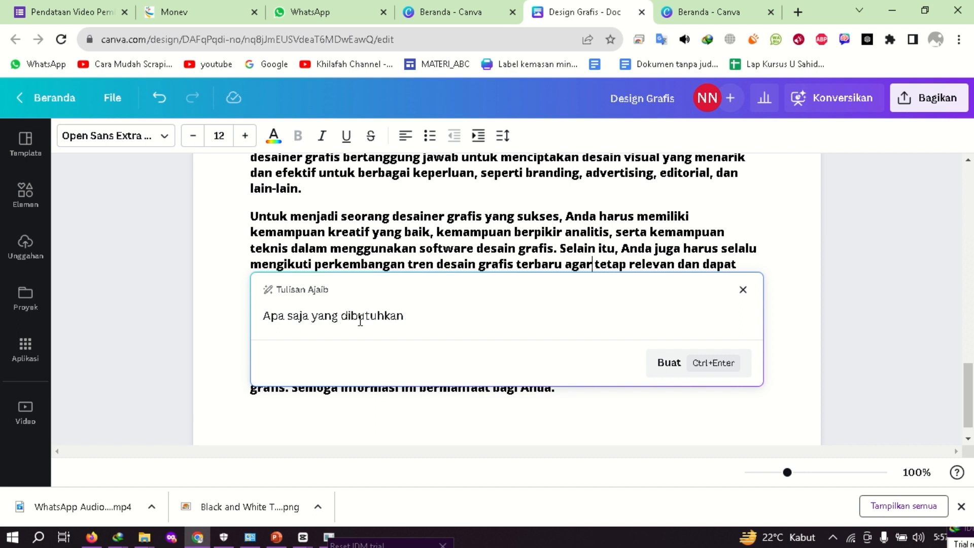
pyautogui.click(360, 319)
pyautogui.write('untuk')
pyautogui.press('BackSpace')
pyautogui.press('BackSpace')
pyautogui.press('BackSpace')
pyautogui.press('BackSpace')
pyautogui.press('BackSpace')
pyautogui.press('BackSpace')
pyautogui.press('BackSpace')
pyautogui.write('b')
pyautogui.click(453, 315)
pyautogui.write('untuk menadi')
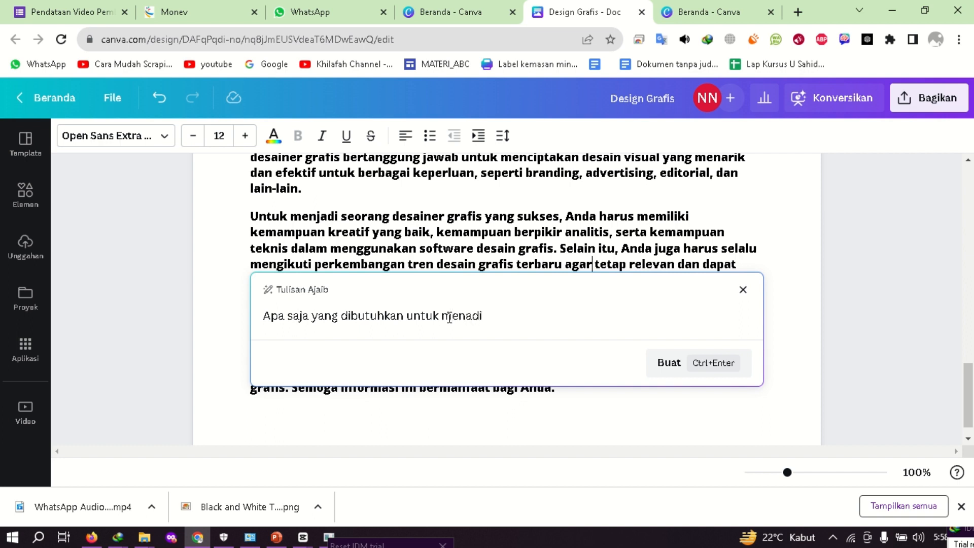
pyautogui.write(' seorang designer grafis')
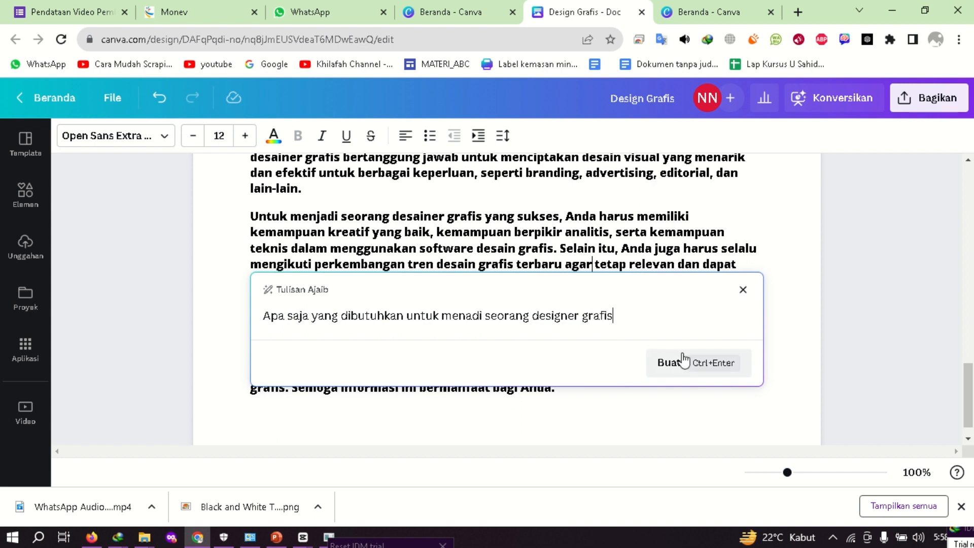
pyautogui.click(670, 368)
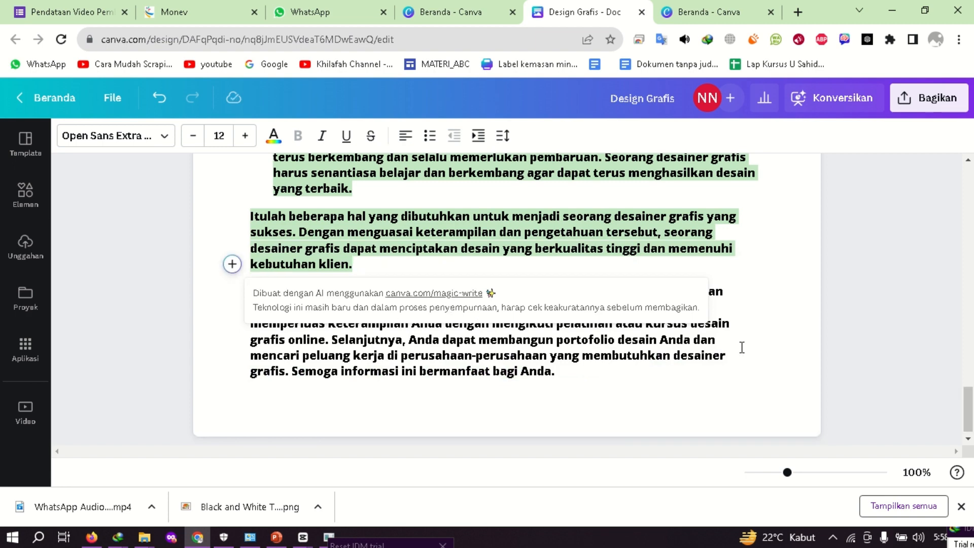
# - Correct the misspelled word "menadi" to "menjadi" in the heading "Apa saja yang dibutuhkan untuk menadi seorang designer grafis"
pyautogui.click(561, 381)
pyautogui.scroll(3, 568, 365)
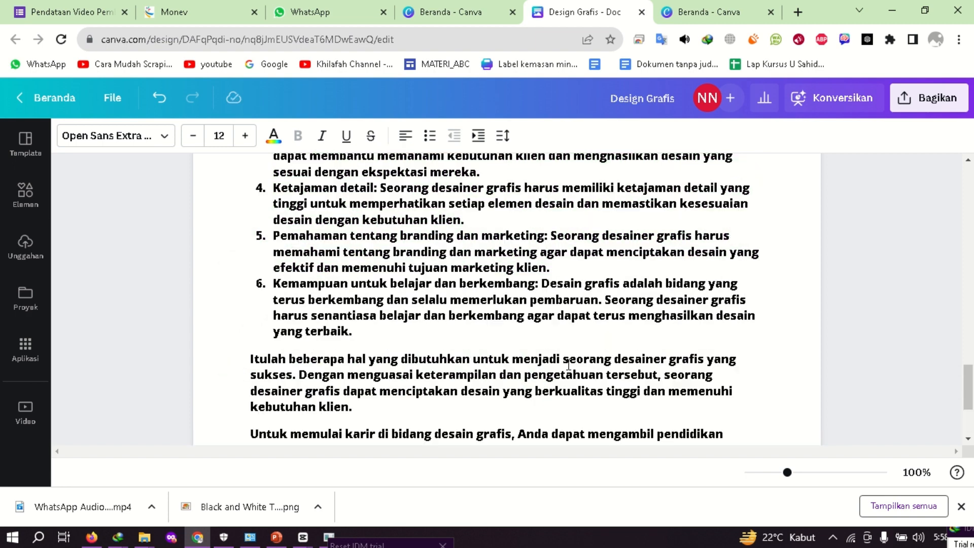
pyautogui.scroll(7, 568, 364)
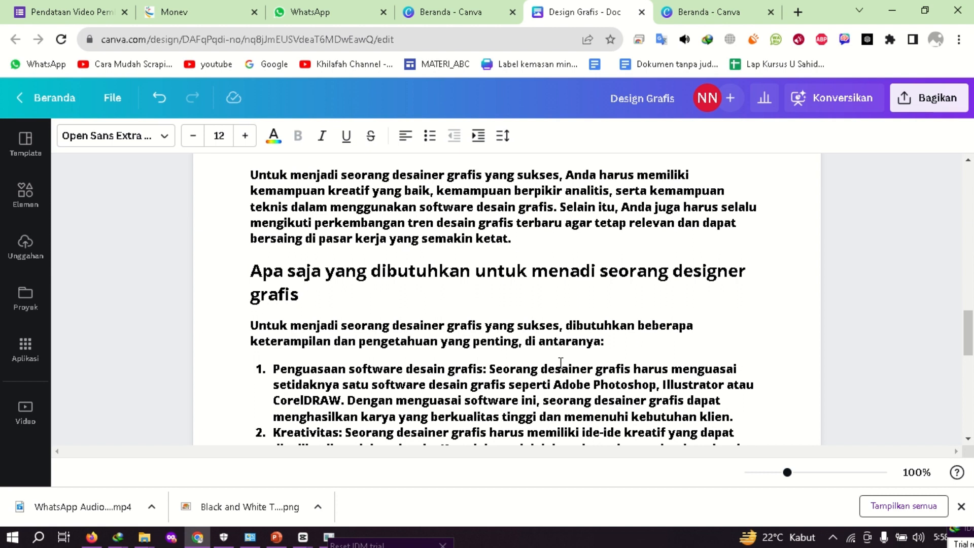
pyautogui.click(570, 278)
pyautogui.write('j')
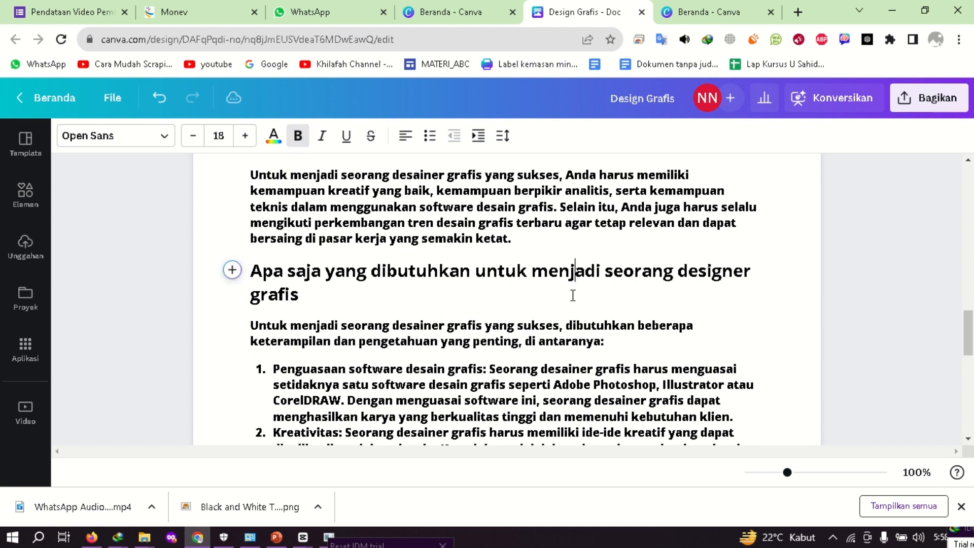
# - Generate a section below the paragraph ending "bermanfaat bagi Anda" with Tulisan Ajaib, using the prompt "Bagaimana jika saya tidak punya modal uang?"
pyautogui.scroll(-1, 430, 387)
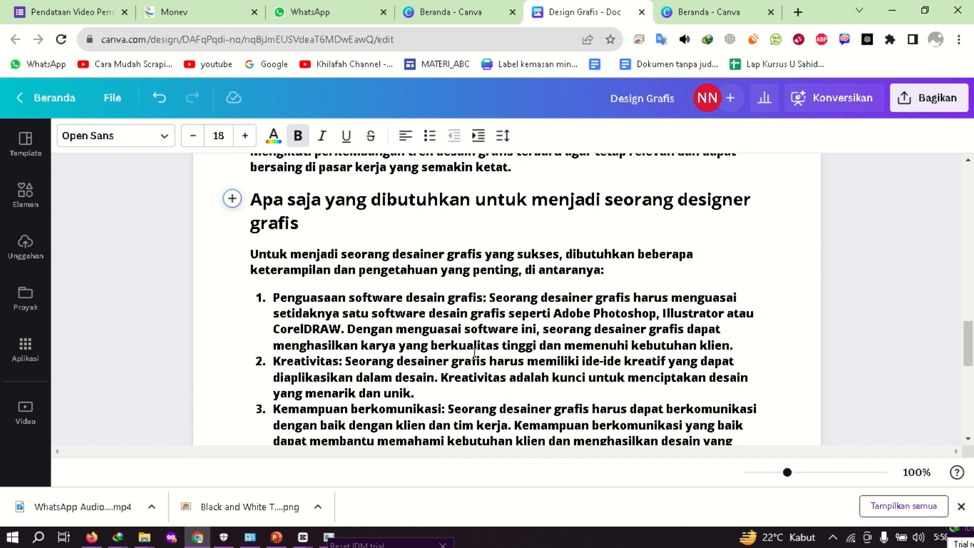
pyautogui.scroll(-4, 422, 352)
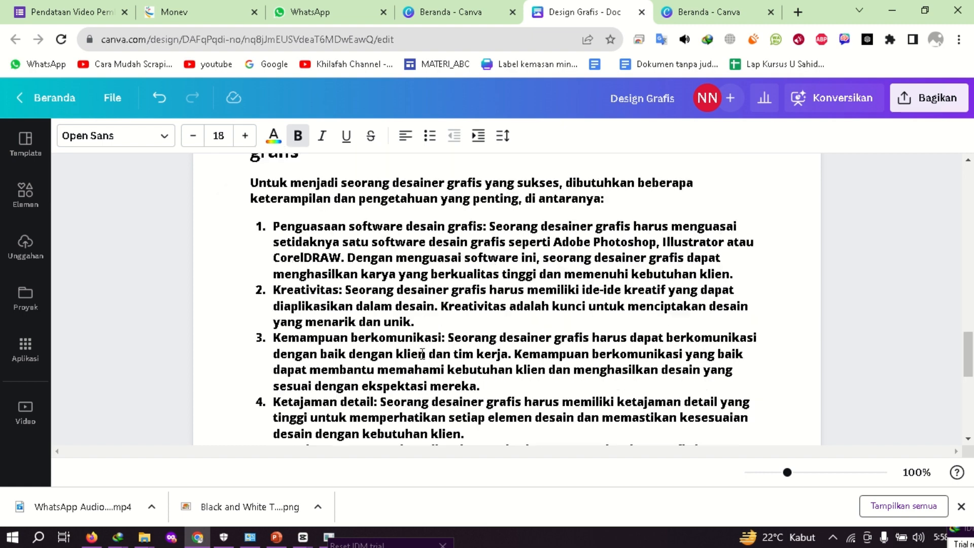
pyautogui.scroll(-4, 422, 351)
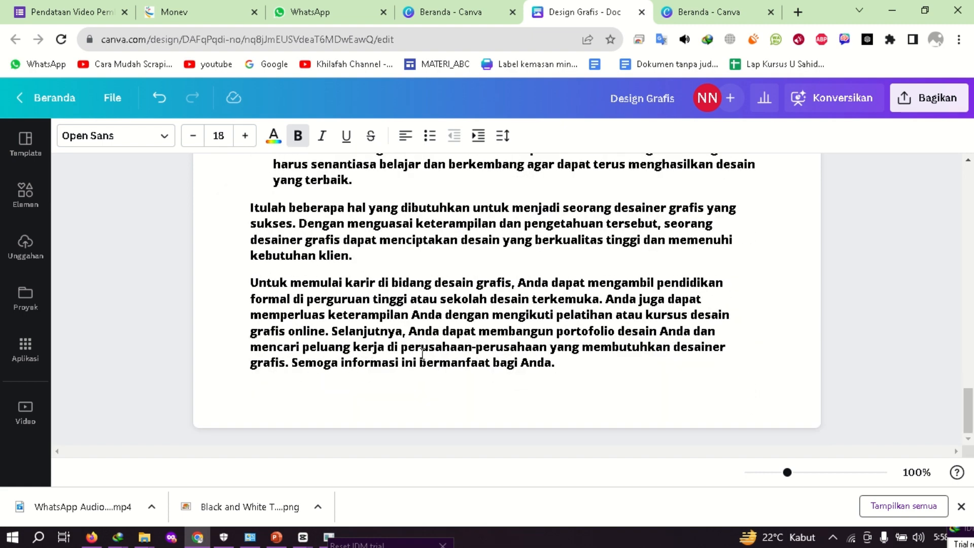
pyautogui.click(277, 380)
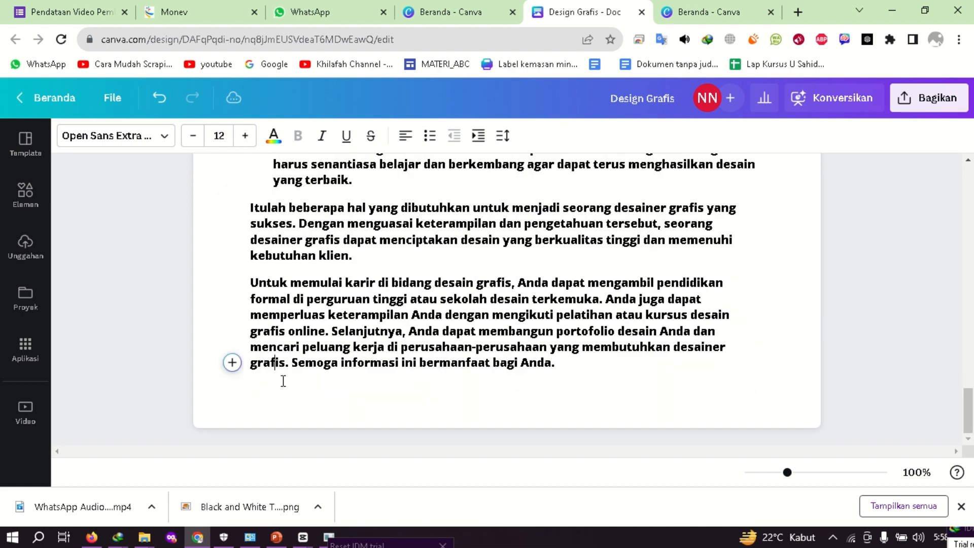
pyautogui.click(232, 362)
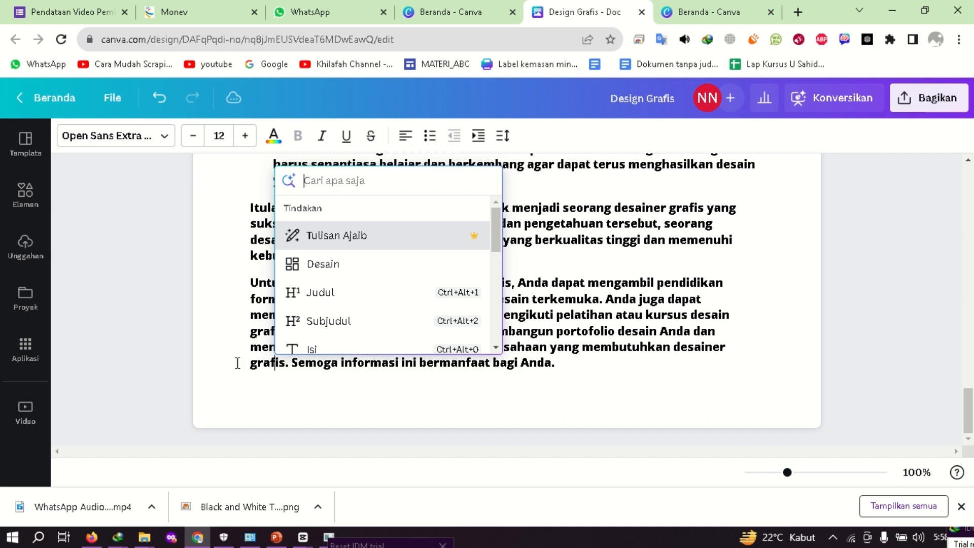
pyautogui.click(333, 237)
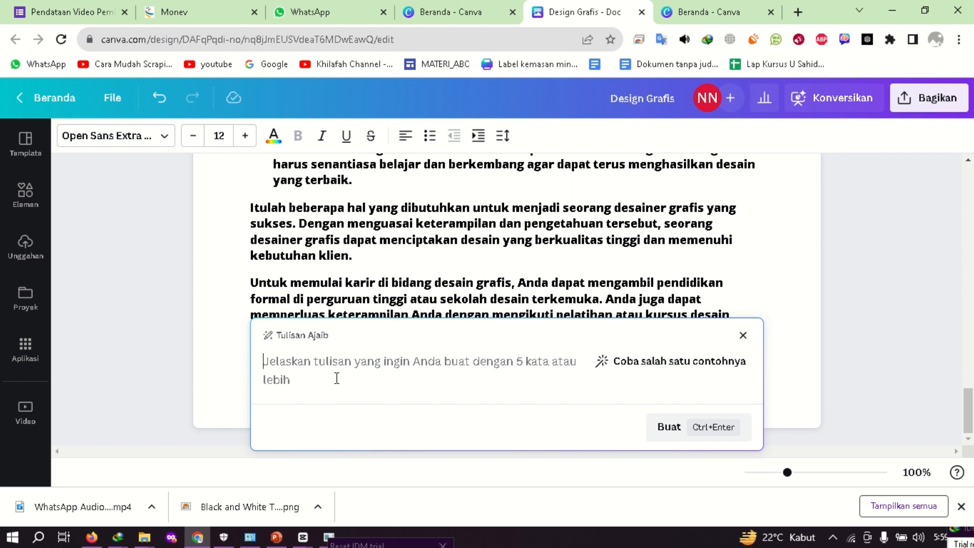
pyautogui.write('Bagai')
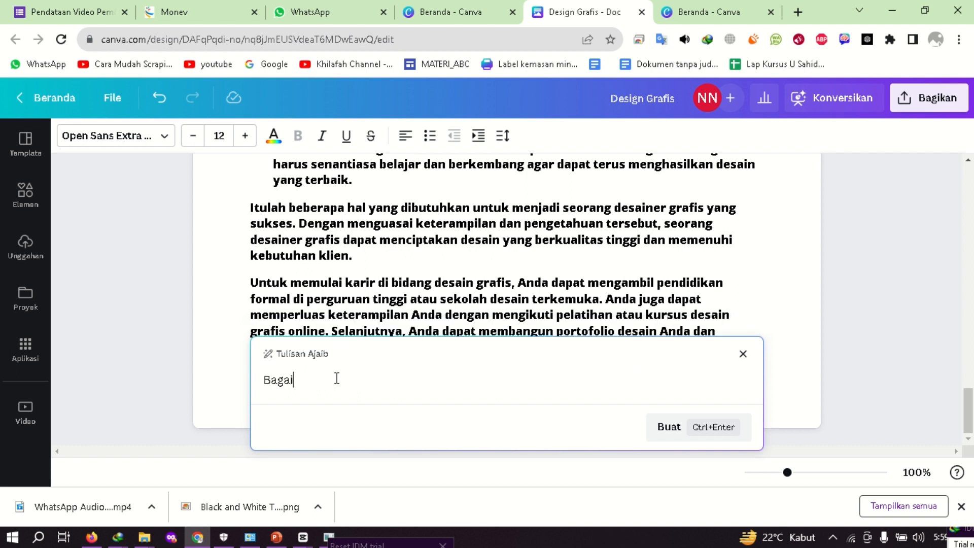
pyautogui.write('mana ika')
pyautogui.press('BackSpace')
pyautogui.press('BackSpace')
pyautogui.press('BackSpace')
pyautogui.write('ik')
pyautogui.press('BackSpace')
pyautogui.press('BackSpace')
pyautogui.write('jika saya tidak ')
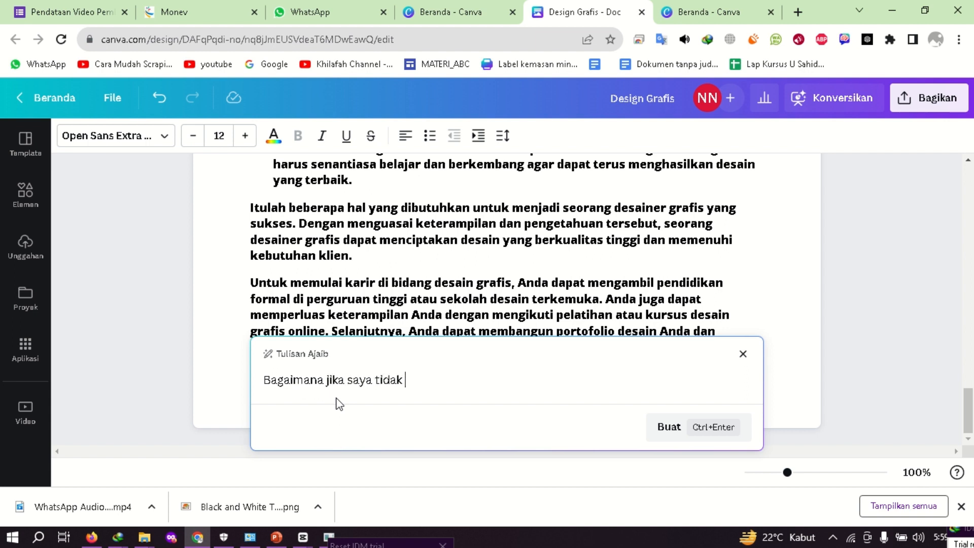
pyautogui.write('punya modal')
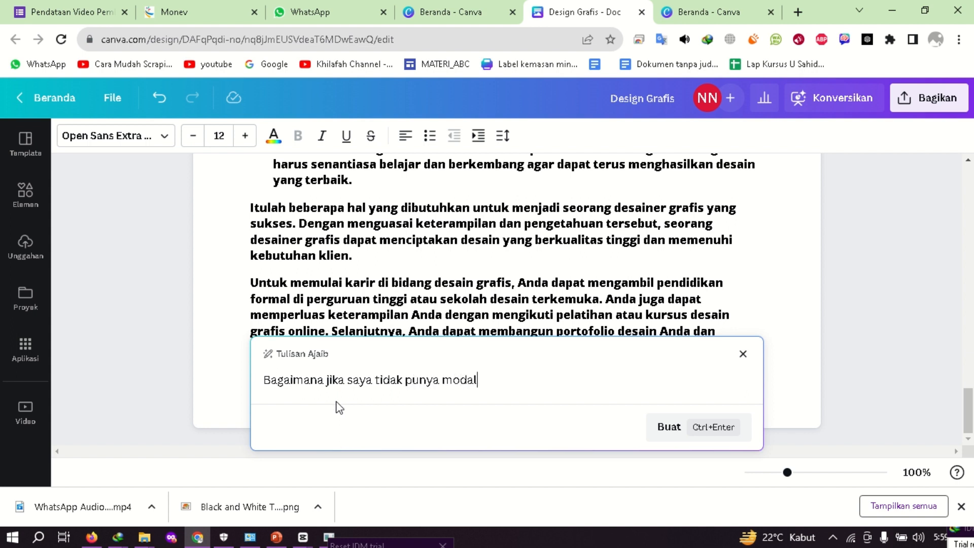
pyautogui.write(' uang?')
pyautogui.click(670, 427)
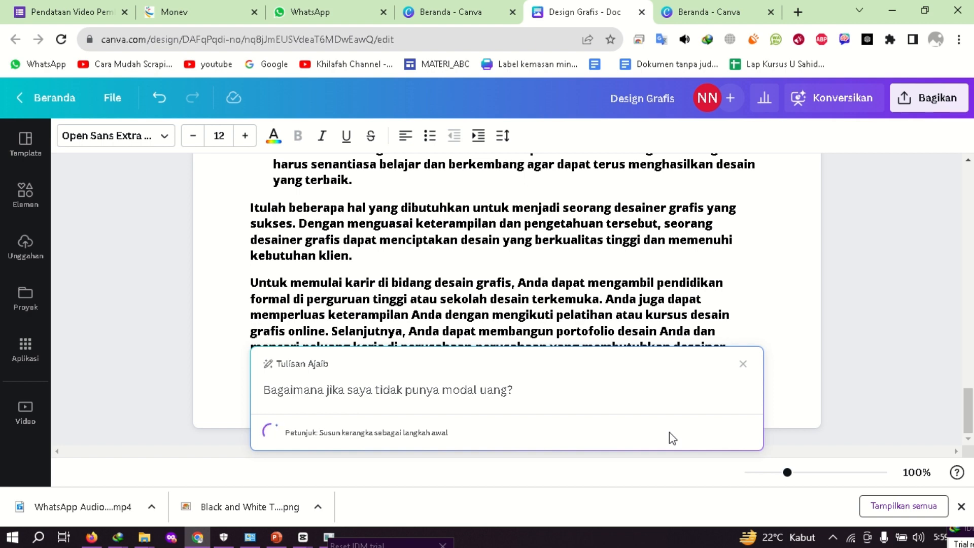
# - Review the document text from the numbered list of designer skills through the section "Bagaimana jika saya tidak punya modal uang?"
pyautogui.scroll(2, 491, 352)
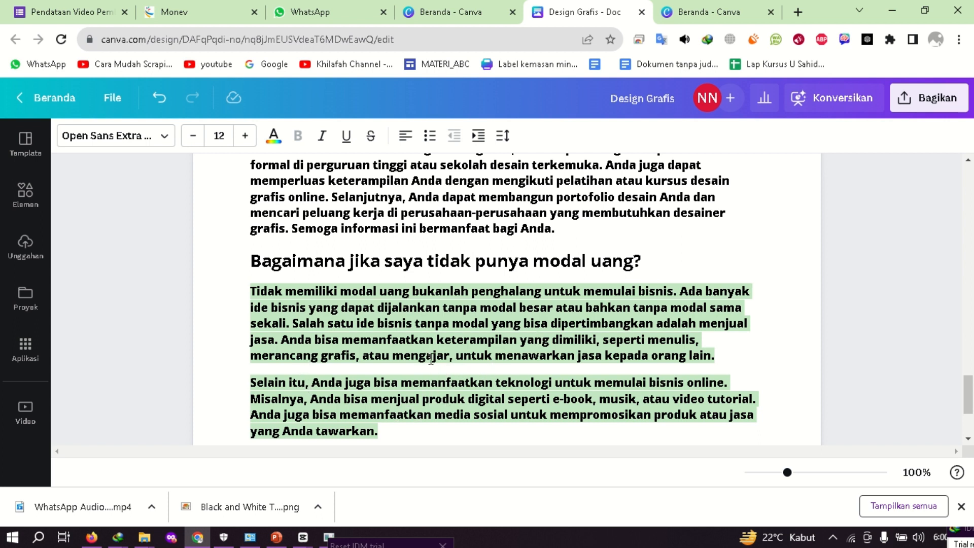
pyautogui.scroll(7, 406, 371)
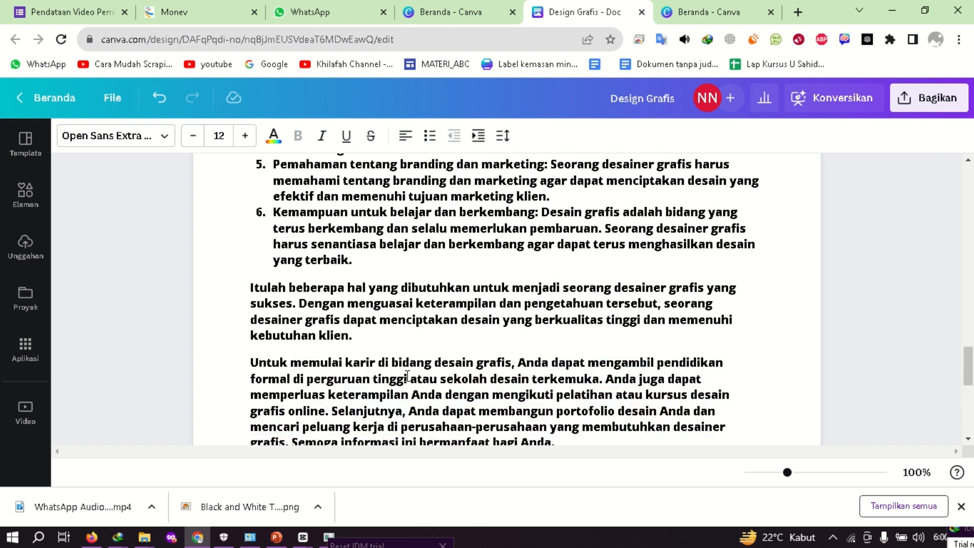
pyautogui.scroll(3, 407, 373)
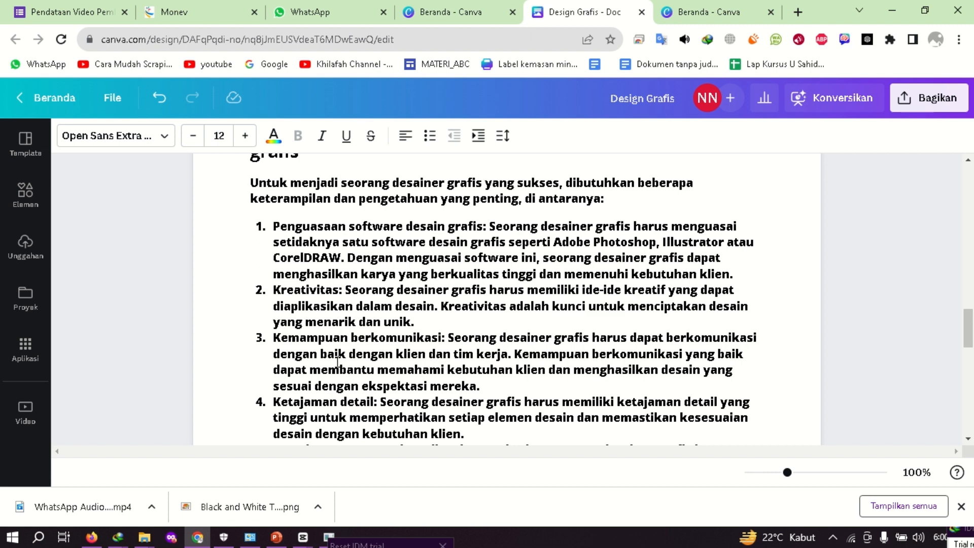
pyautogui.scroll(-2, 365, 365)
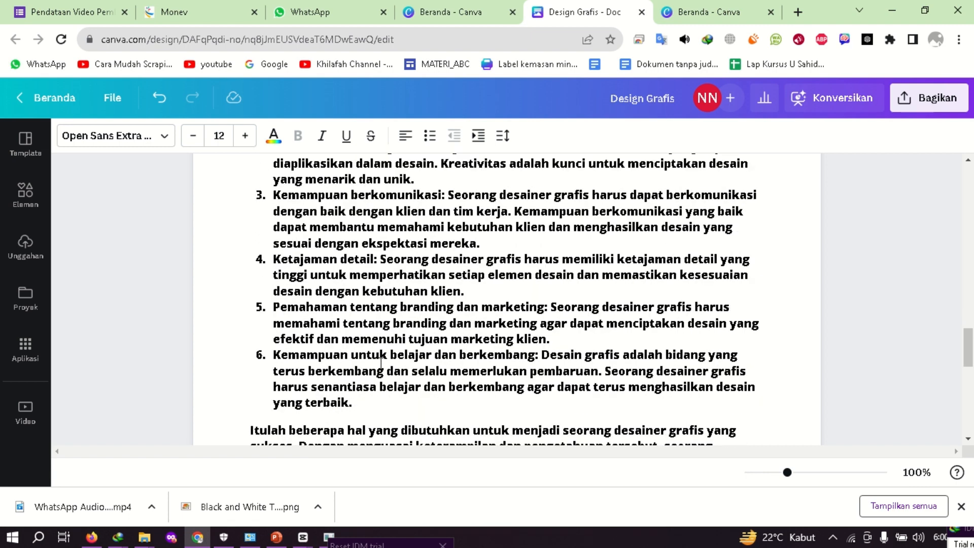
pyautogui.scroll(-1, 380, 363)
pyautogui.scroll(-1, 386, 363)
pyautogui.scroll(-1, 388, 365)
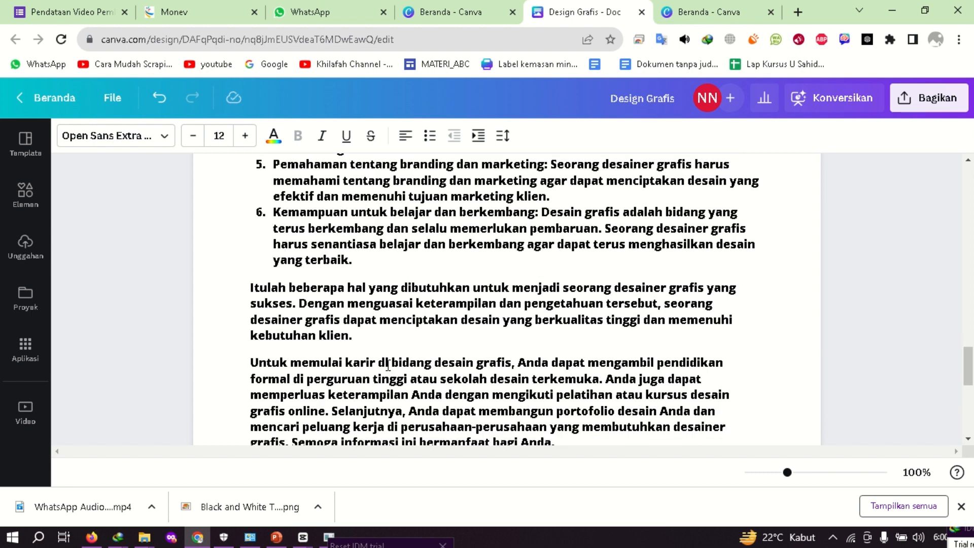
pyautogui.scroll(-2, 388, 365)
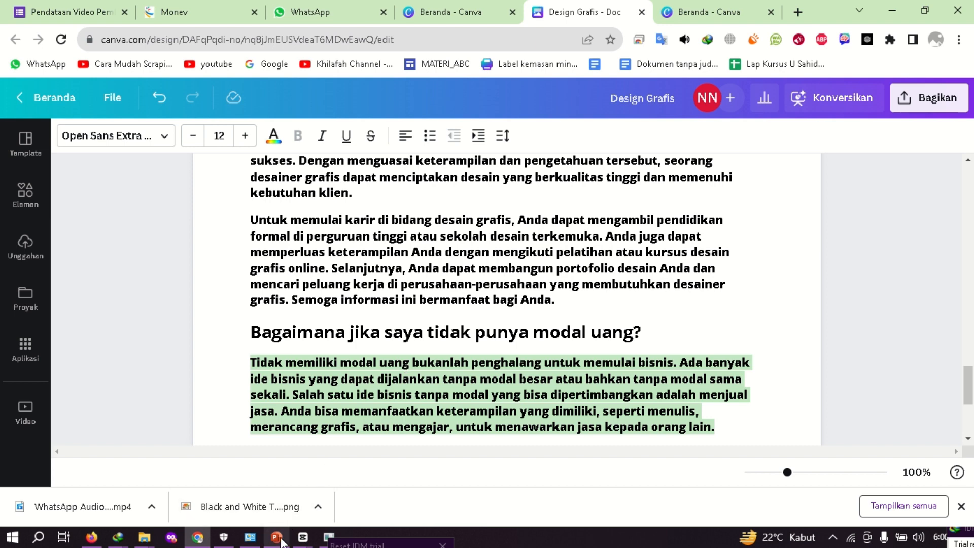
# - Switch to the open PowerPoint presentation "New Microsoft PowerPoint Presentation (2).pptx"
pyautogui.moveTo(276, 537)
pyautogui.click(317, 459)
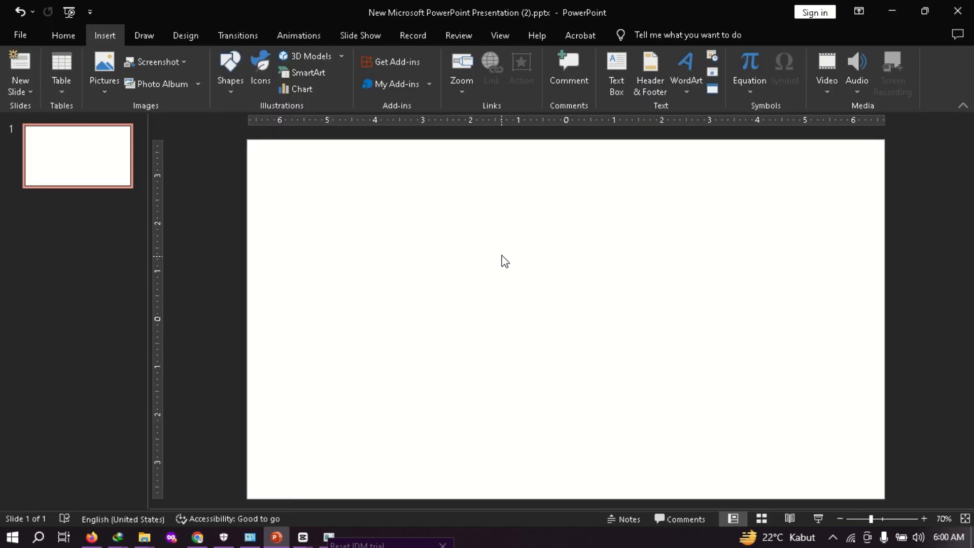